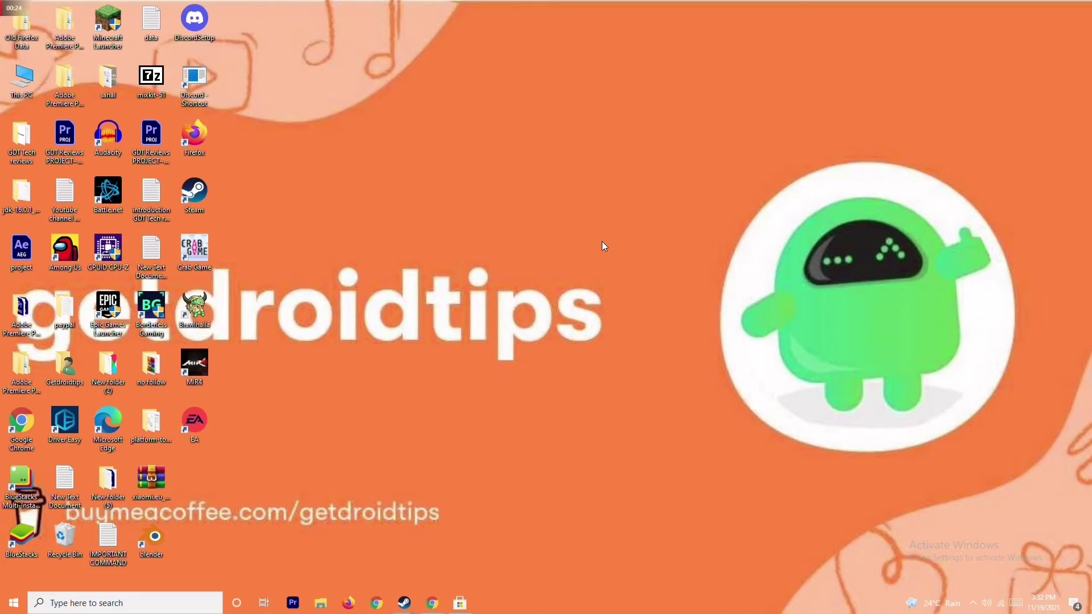
# - Open Device Manager from This PC's system properties
pyautogui.rightClick(25, 98)
pyautogui.click(80, 227)
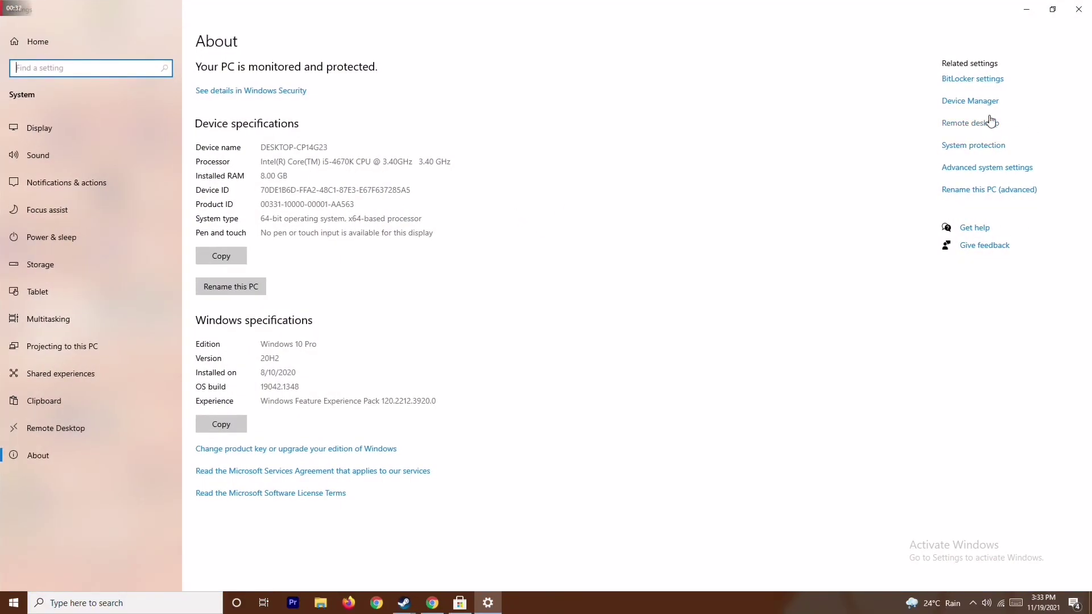
pyautogui.click(973, 102)
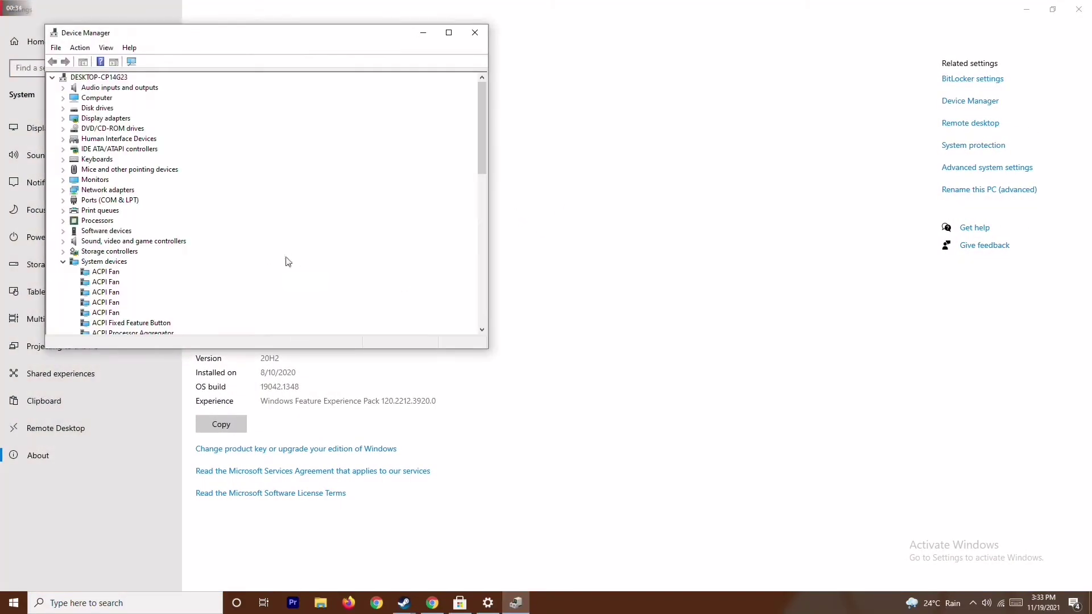
# - Auto-search drivers for the AMD Radeon RX 5700, find the best already installed, close Device Manager
pyautogui.click(63, 120)
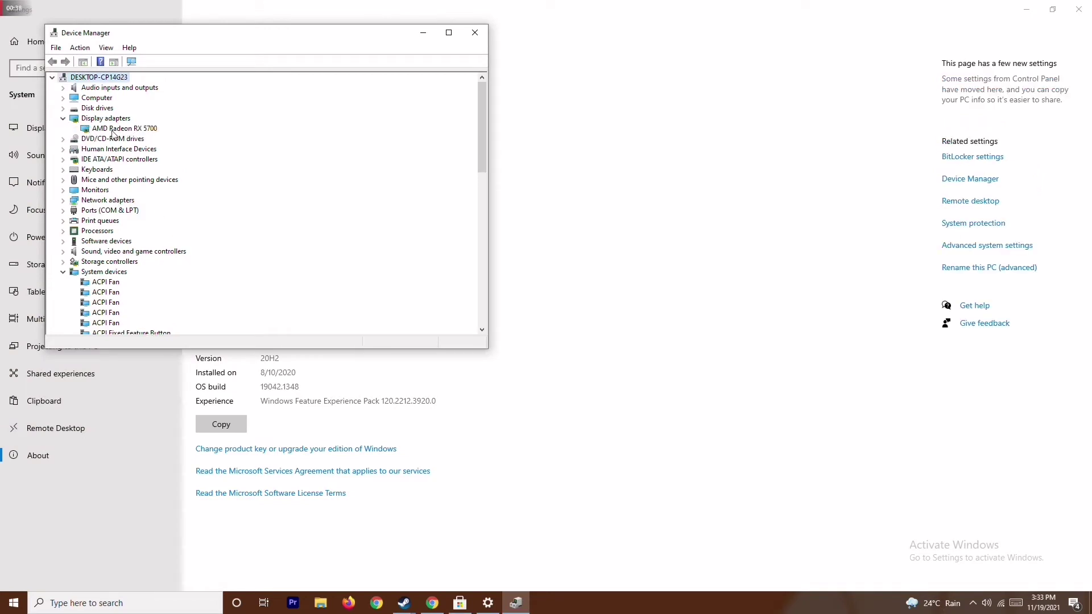
pyautogui.rightClick(152, 133)
pyautogui.click(183, 136)
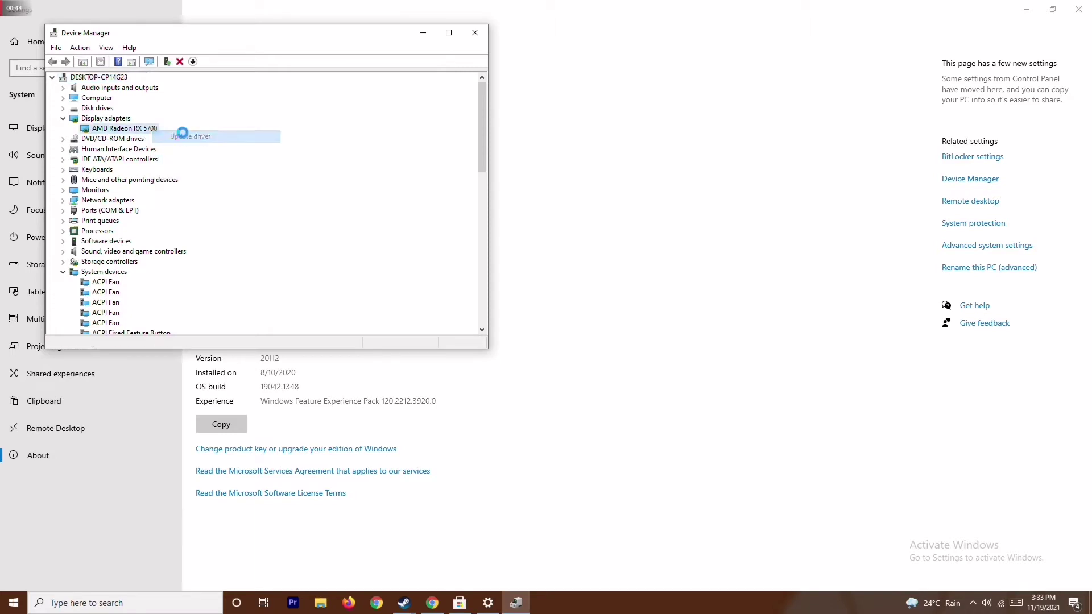
pyautogui.click(208, 169)
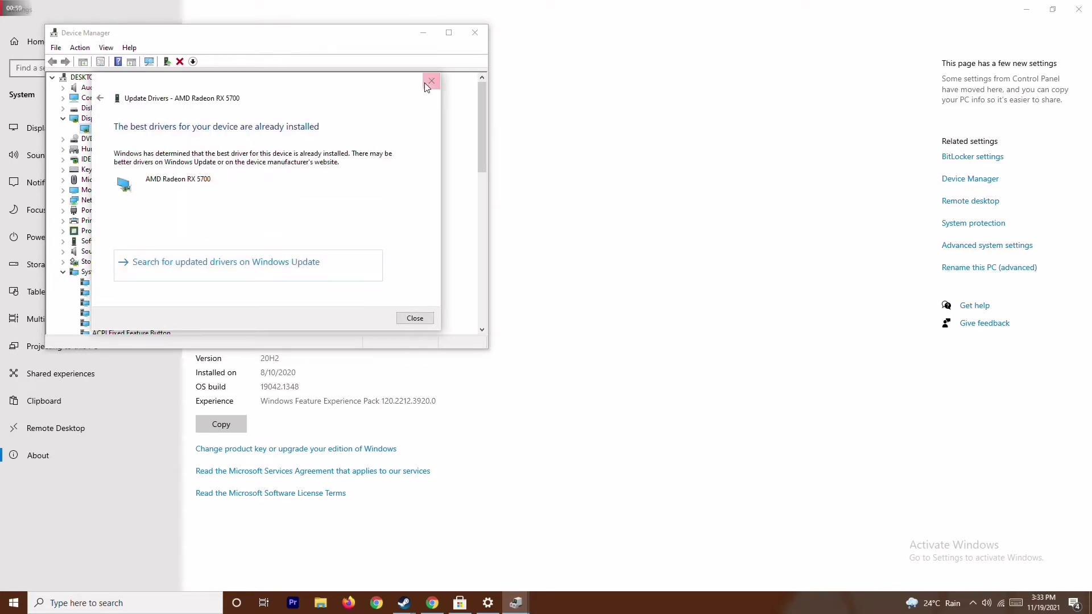
pyautogui.click(431, 81)
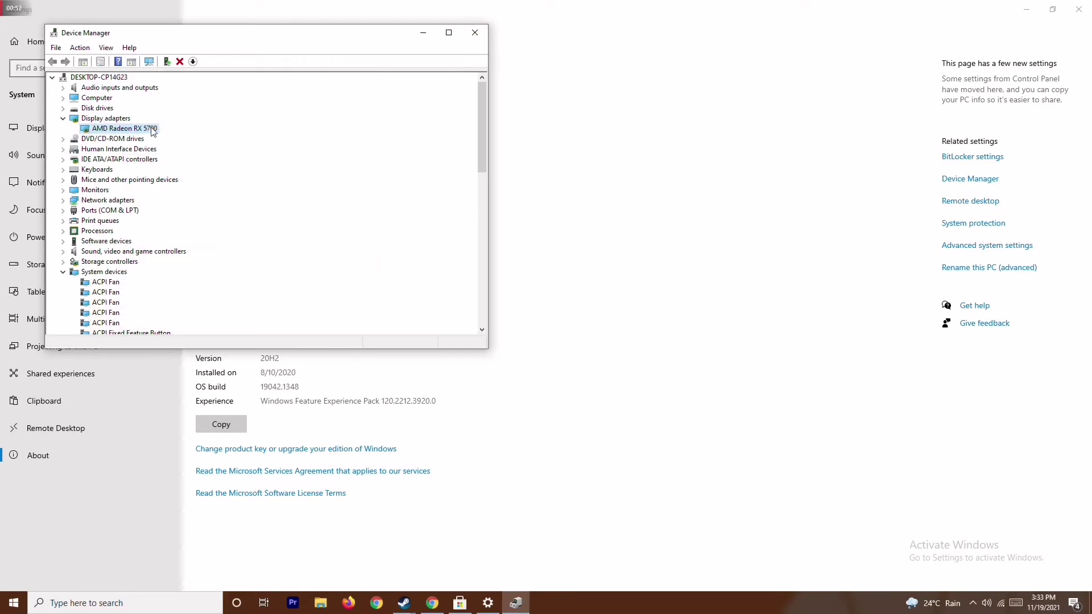
pyautogui.click(63, 118)
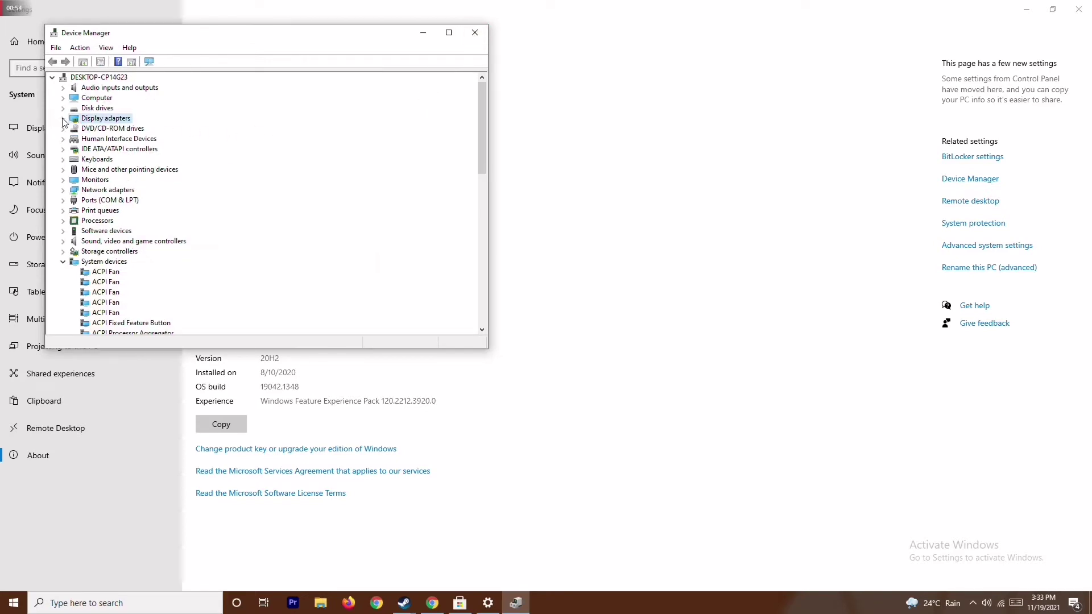
pyautogui.click(64, 262)
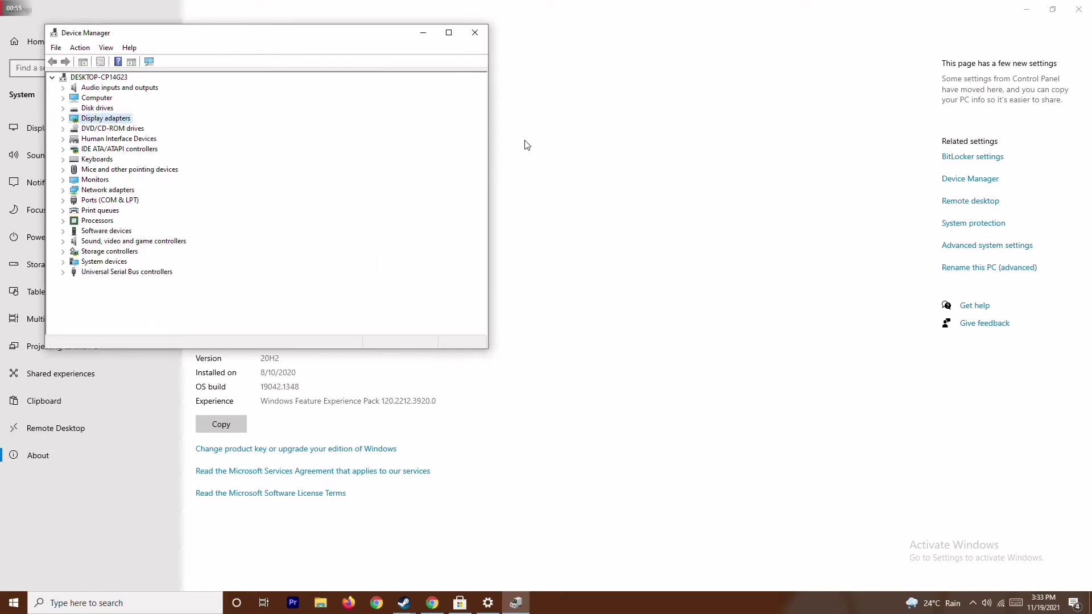
pyautogui.click(475, 32)
# - Check Windows Update under Update & Security, which reports the PC up to date, then close Settings
pyautogui.click(1078, 9)
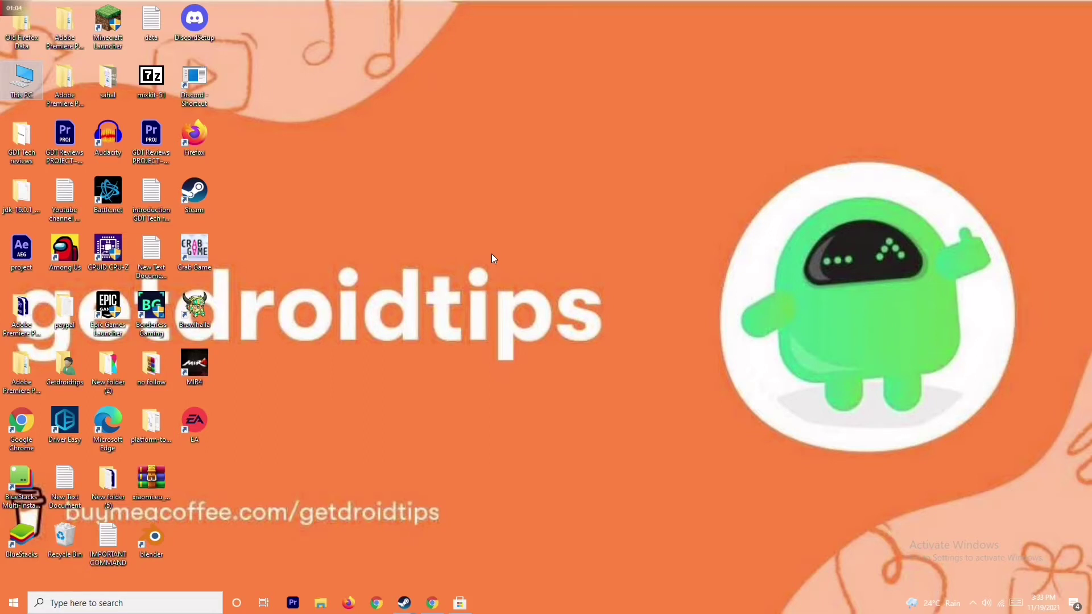
pyautogui.click(131, 605)
pyautogui.write('sett')
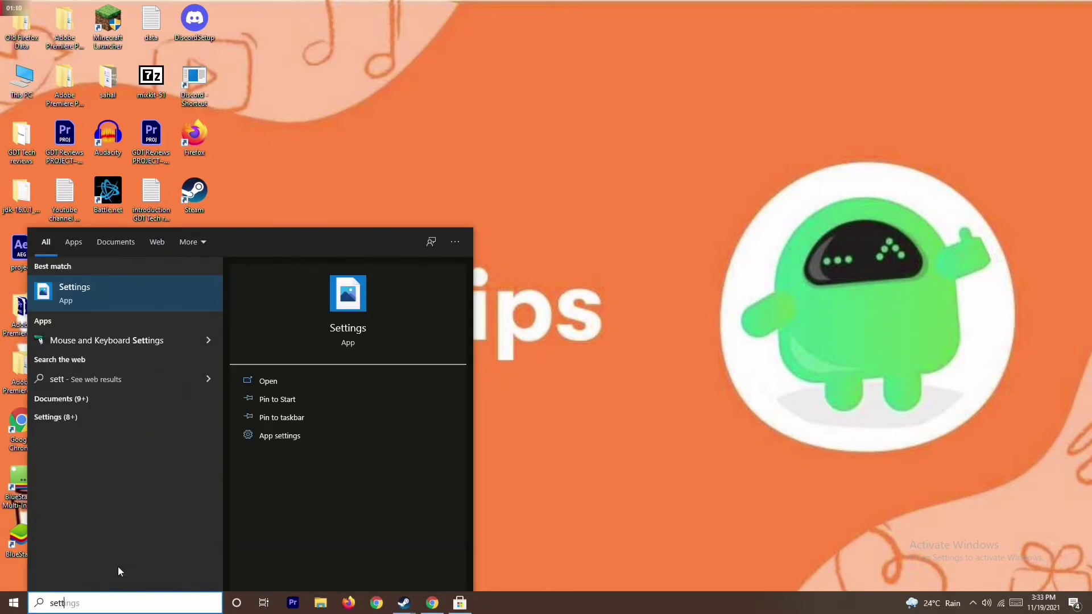
pyautogui.click(154, 294)
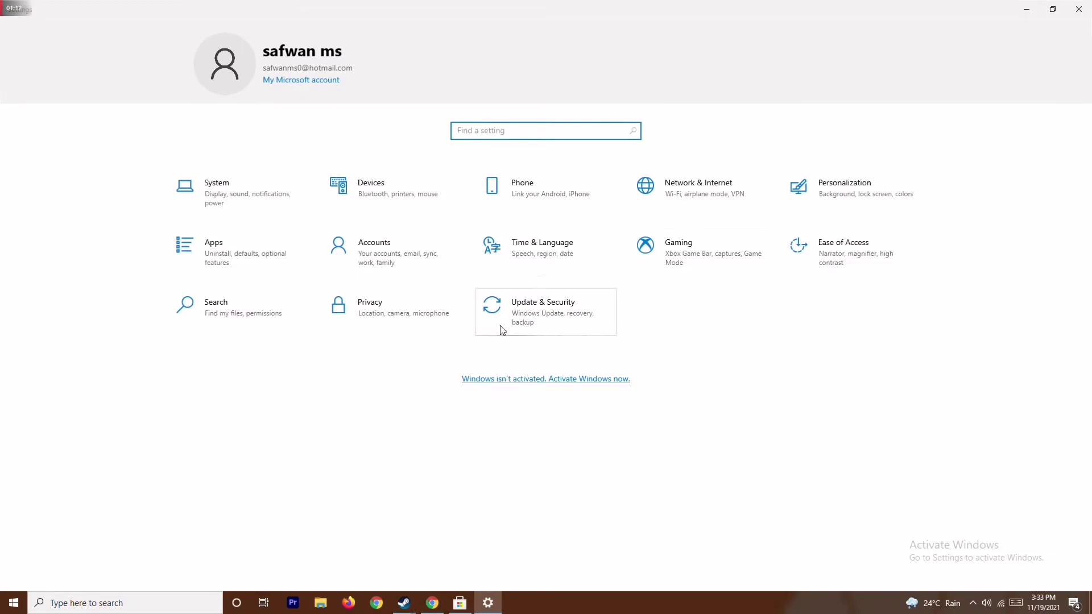
pyautogui.click(556, 307)
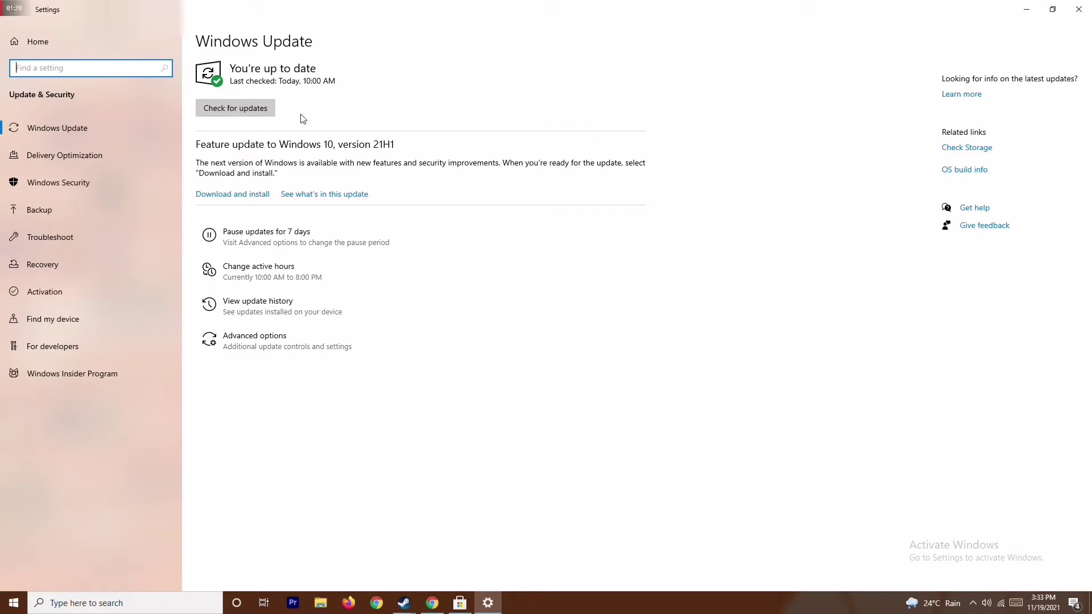
pyautogui.click(1077, 12)
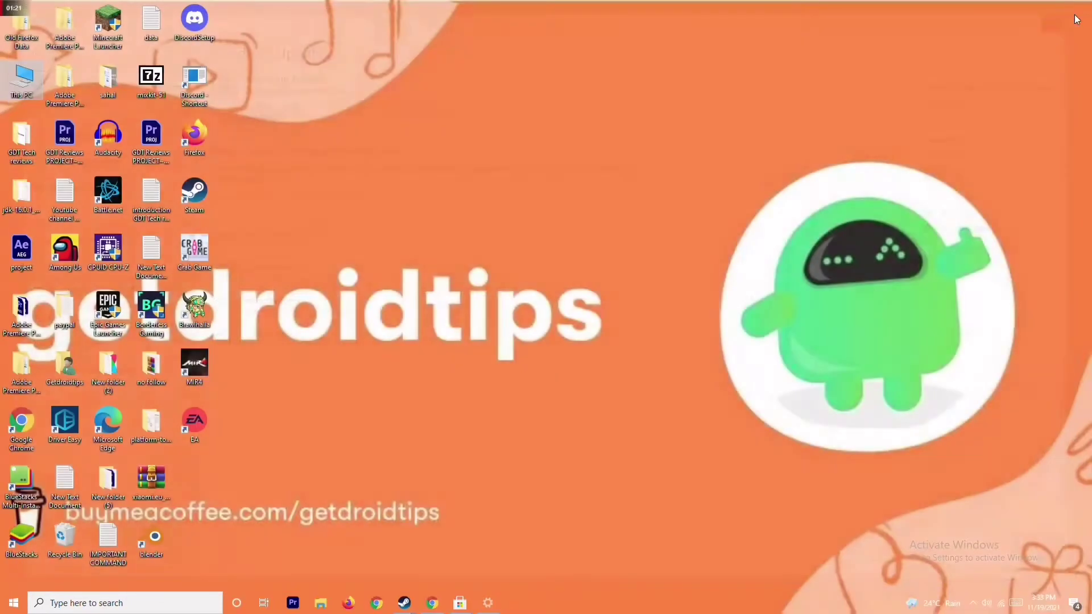
# - Refresh the desktop and bring up Task Manager from the taskbar
pyautogui.rightClick(668, 204)
pyautogui.click(599, 260)
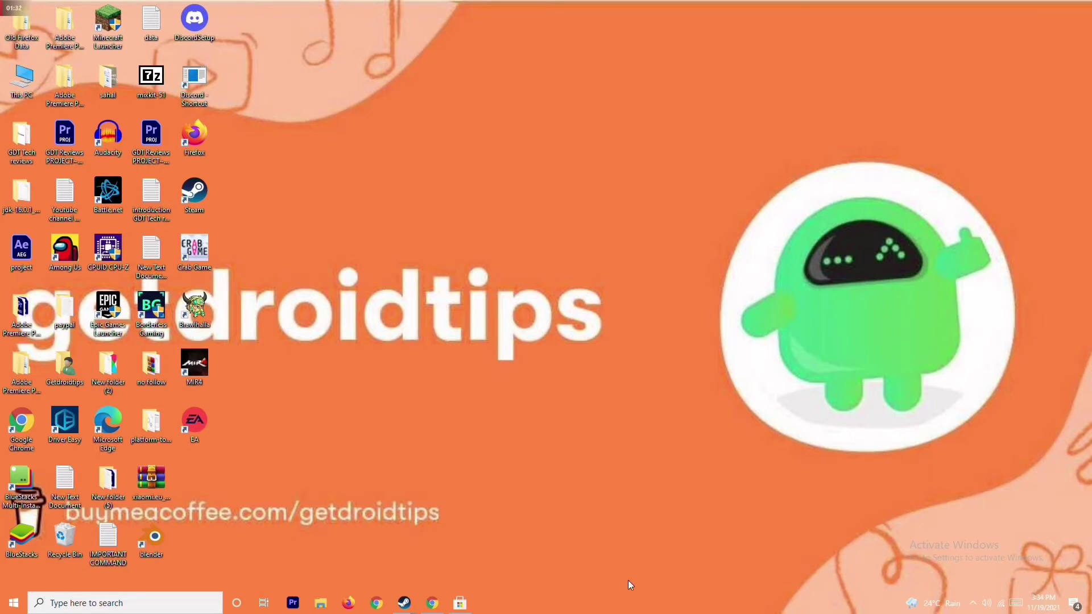
pyautogui.rightClick(589, 605)
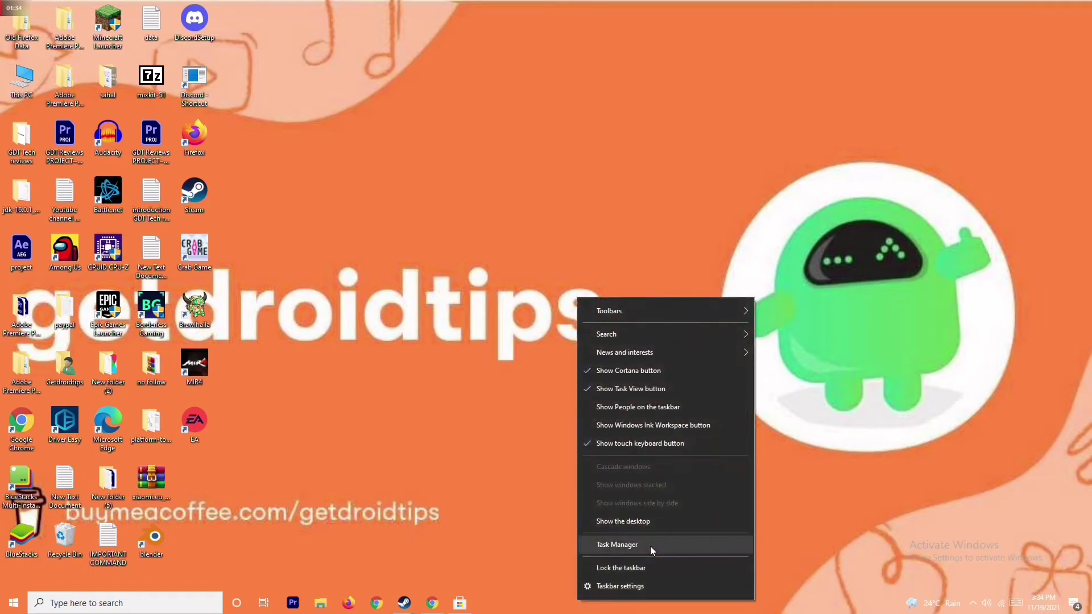
pyautogui.click(650, 546)
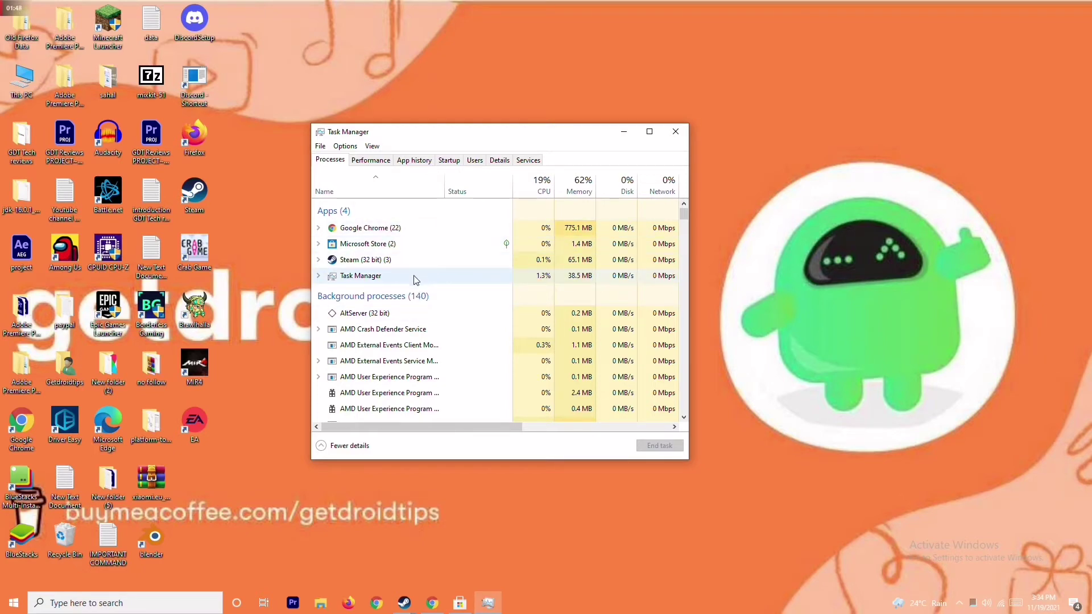
# - End the Microsoft Store task and close Task Manager
pyautogui.click(425, 244)
pyautogui.rightClick(464, 246)
pyautogui.click(503, 281)
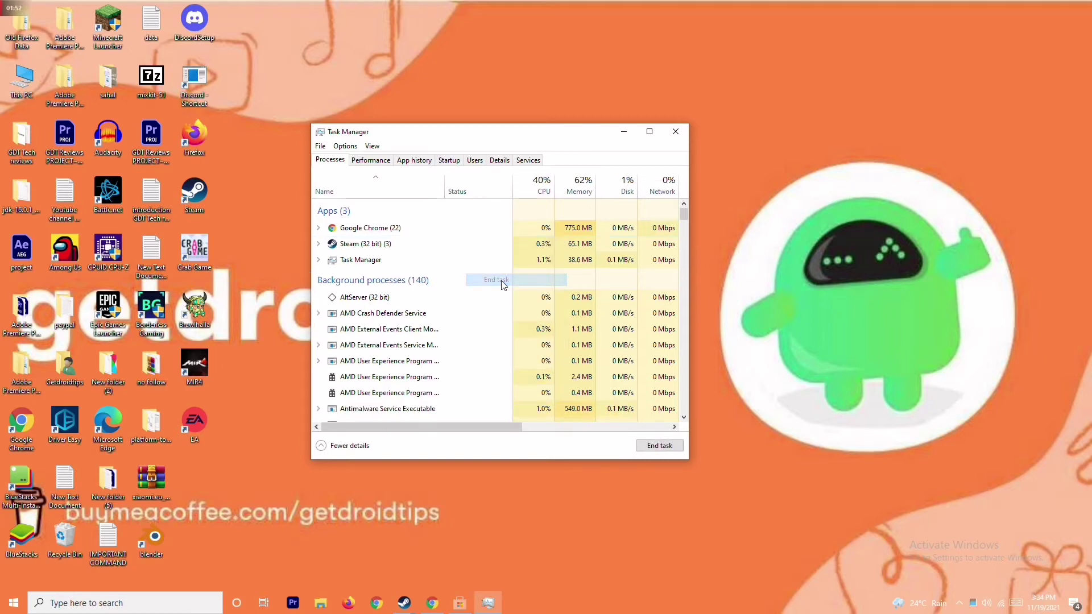
pyautogui.click(676, 132)
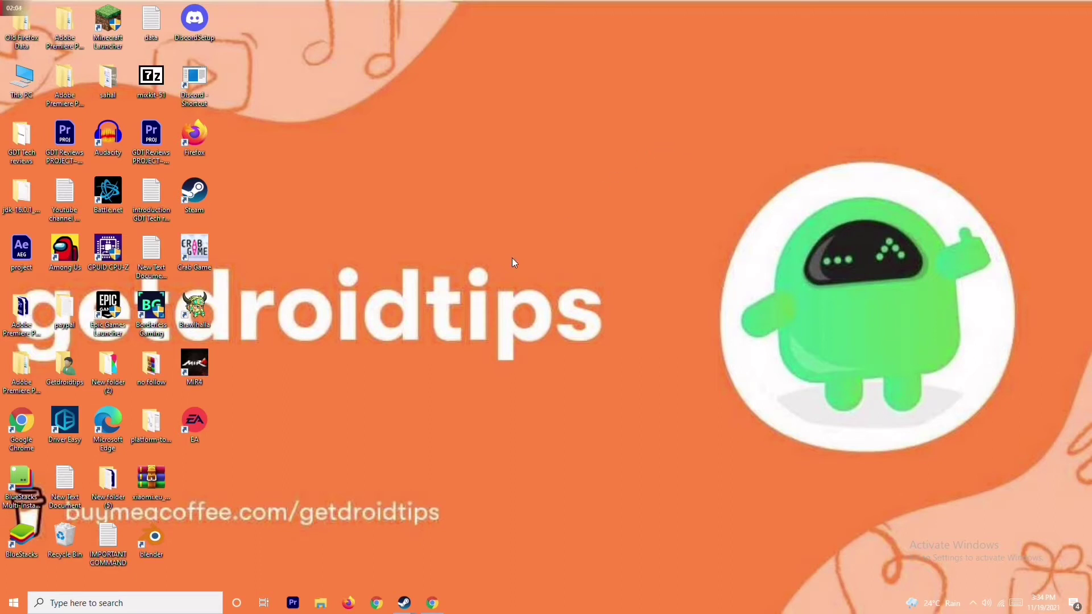
pyautogui.rightClick(201, 266)
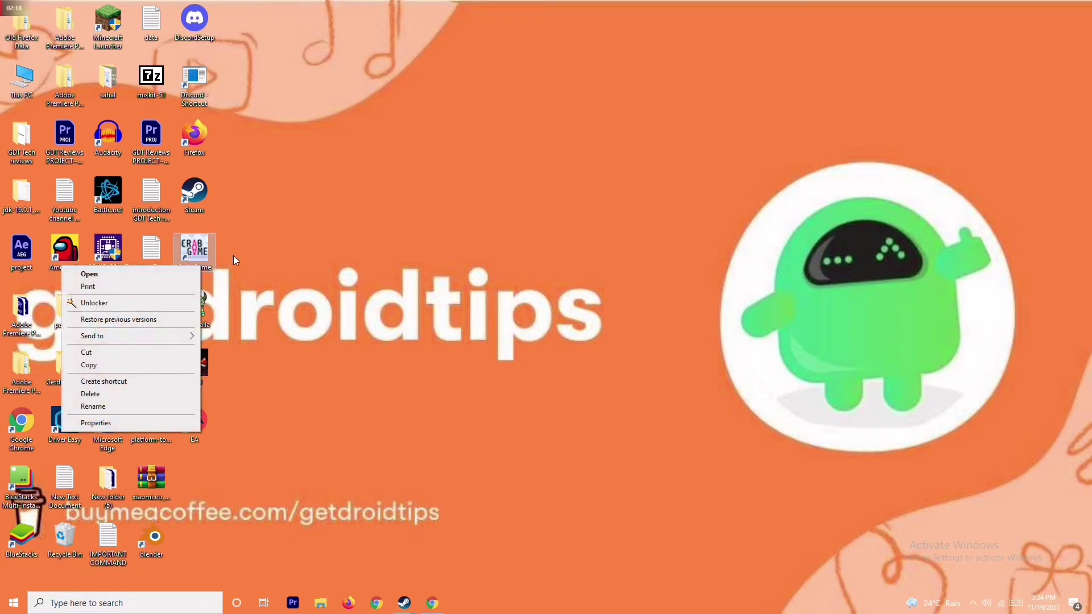
pyautogui.click(233, 261)
pyautogui.rightClick(201, 266)
pyautogui.click(282, 263)
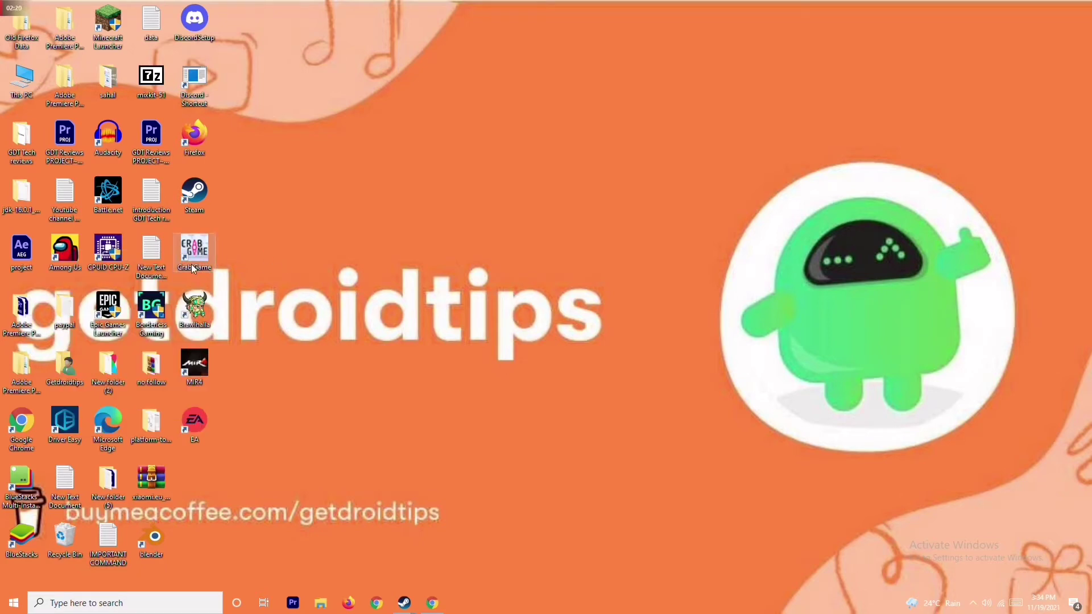
pyautogui.rightClick(194, 269)
pyautogui.click(142, 429)
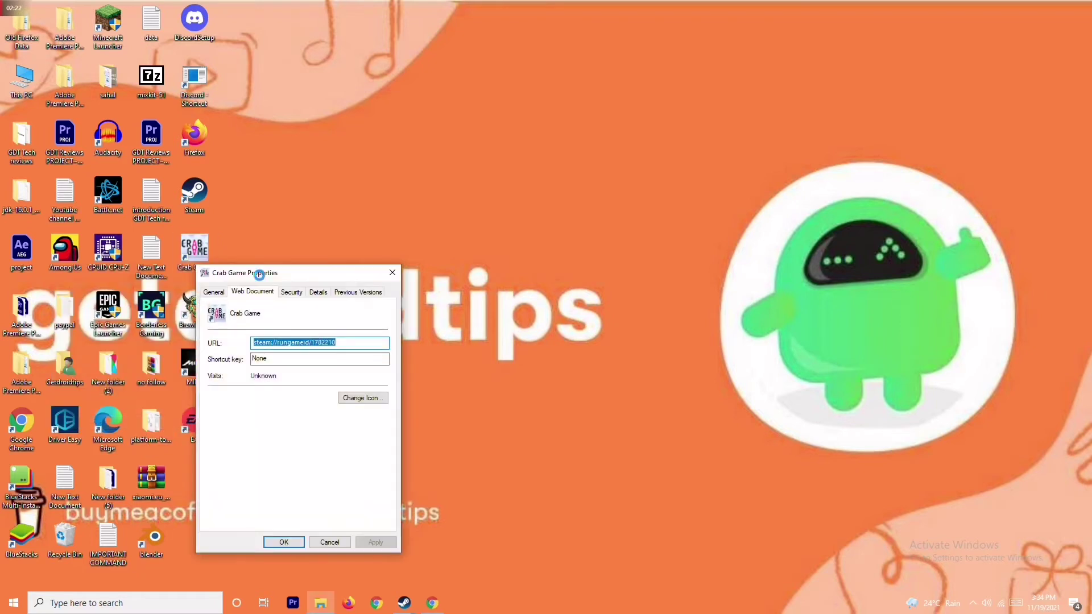
pyautogui.click(392, 272)
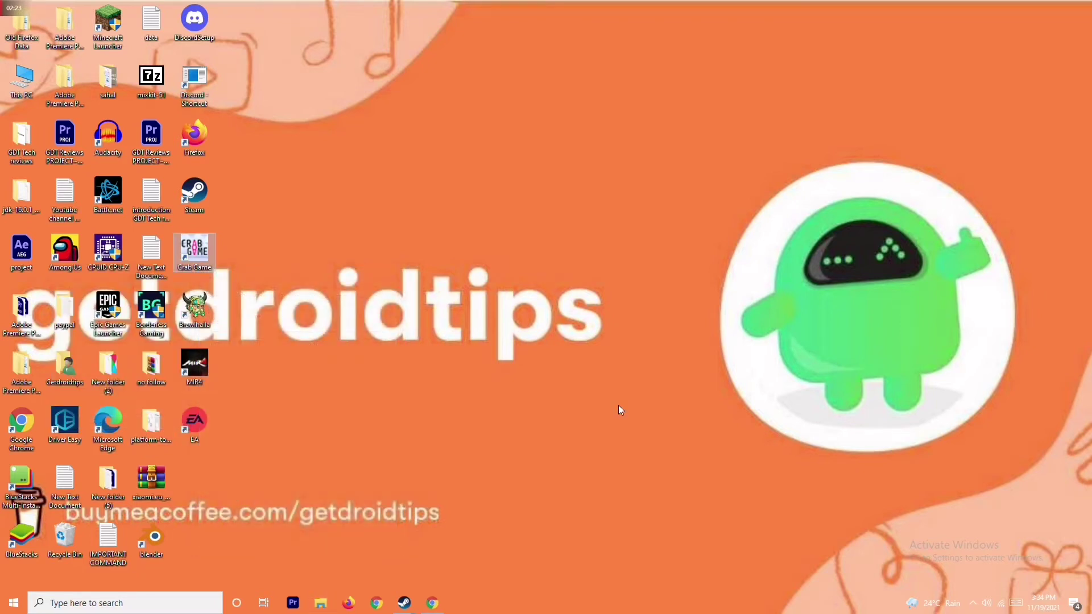
pyautogui.moveTo(404, 607)
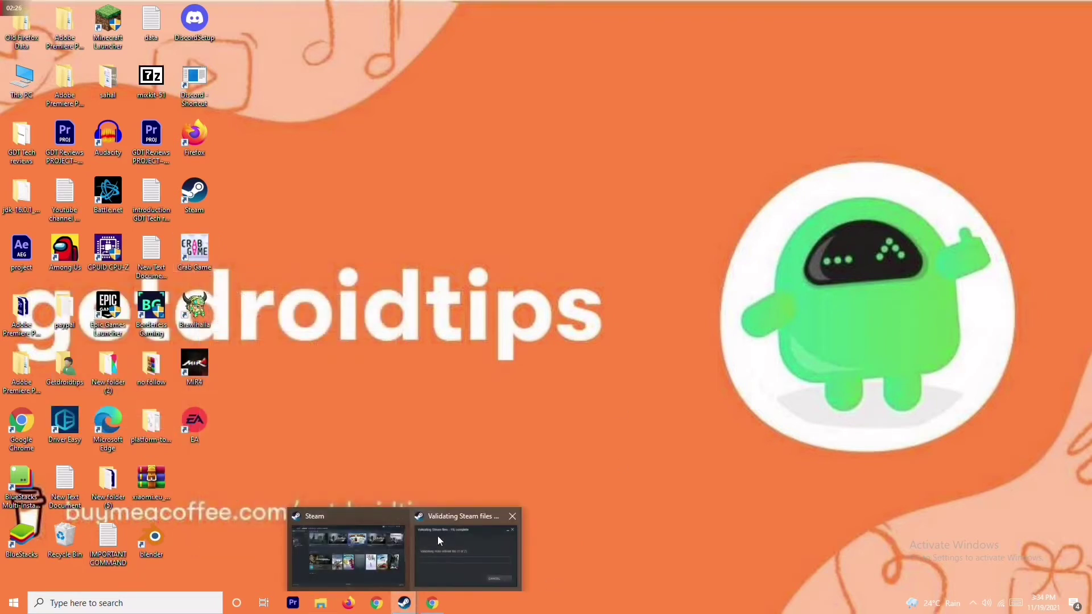
# - Browse Crab Game's install folder from its Steam Properties Local Files page
pyautogui.click(377, 542)
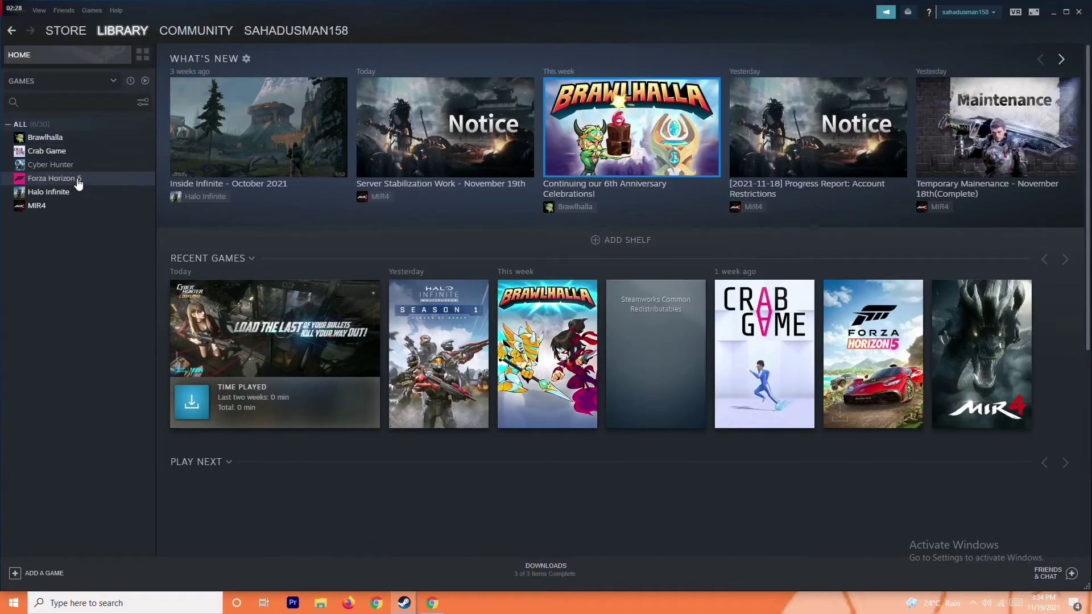
pyautogui.rightClick(107, 155)
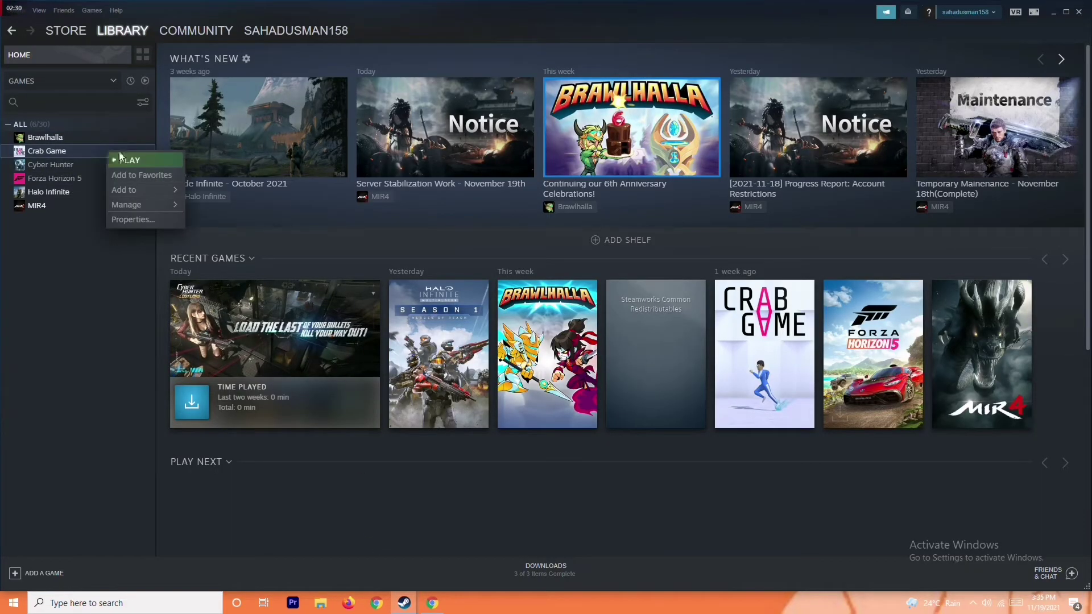
pyautogui.click(133, 219)
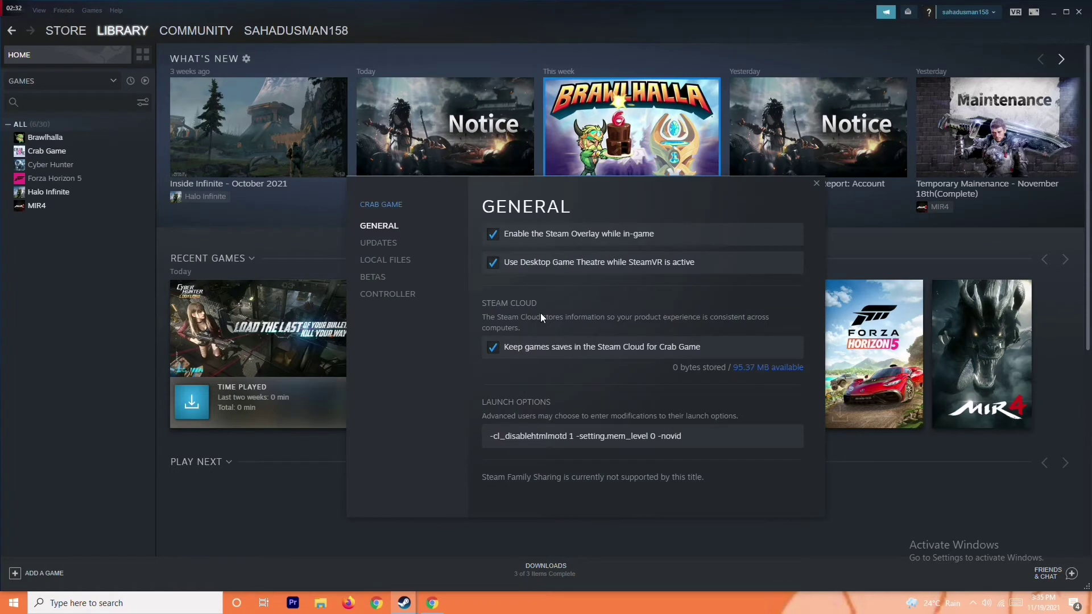
pyautogui.click(414, 261)
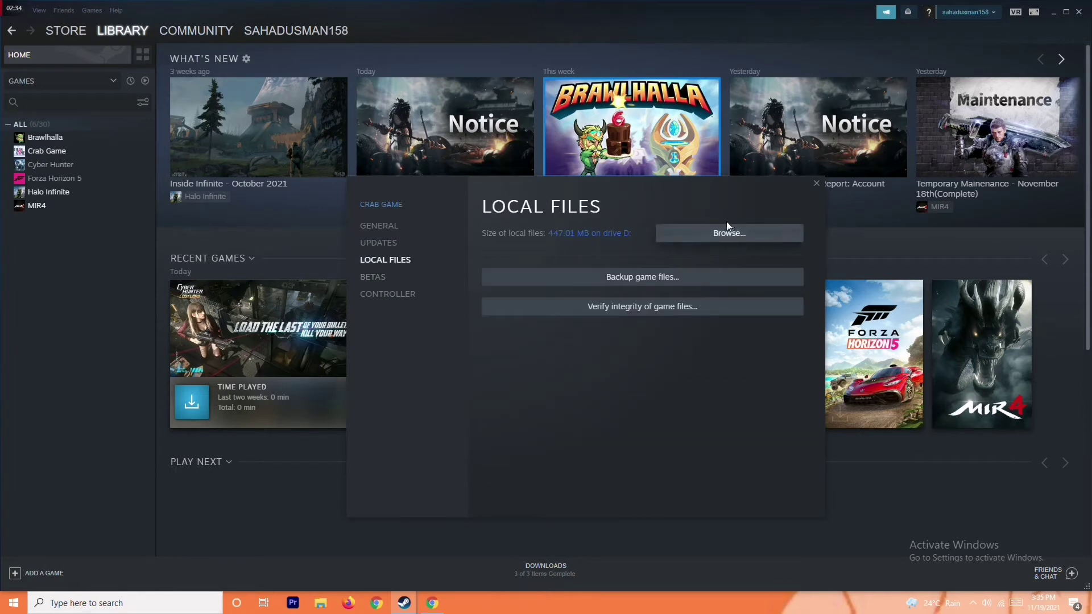
pyautogui.click(726, 234)
pyautogui.click(246, 317)
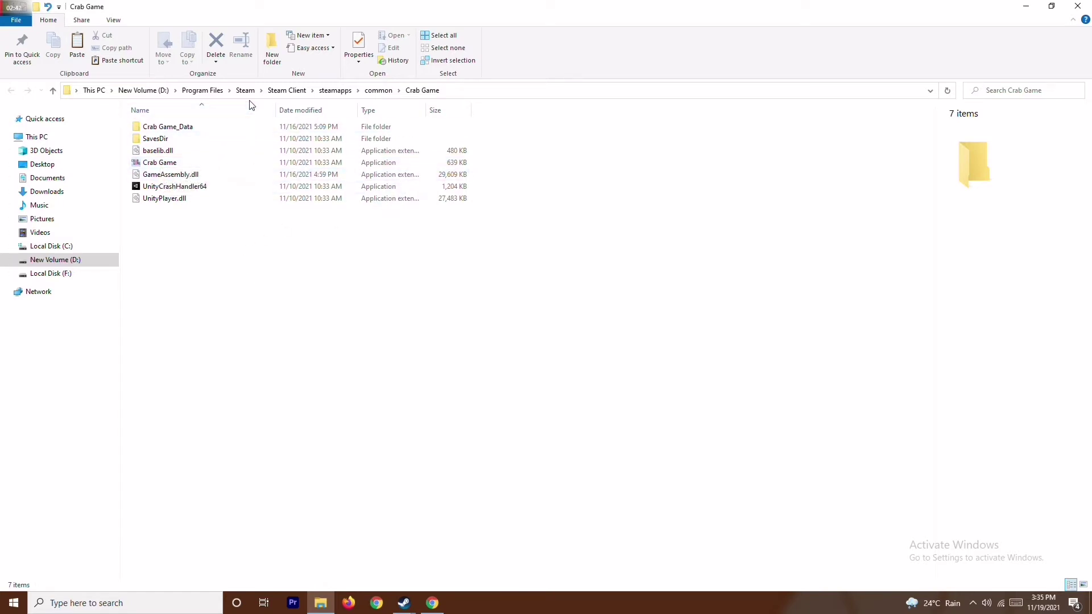
# - Close the Crab Game folder, minimize Steam, and close the Crab Game local files dialog
pyautogui.click(174, 165)
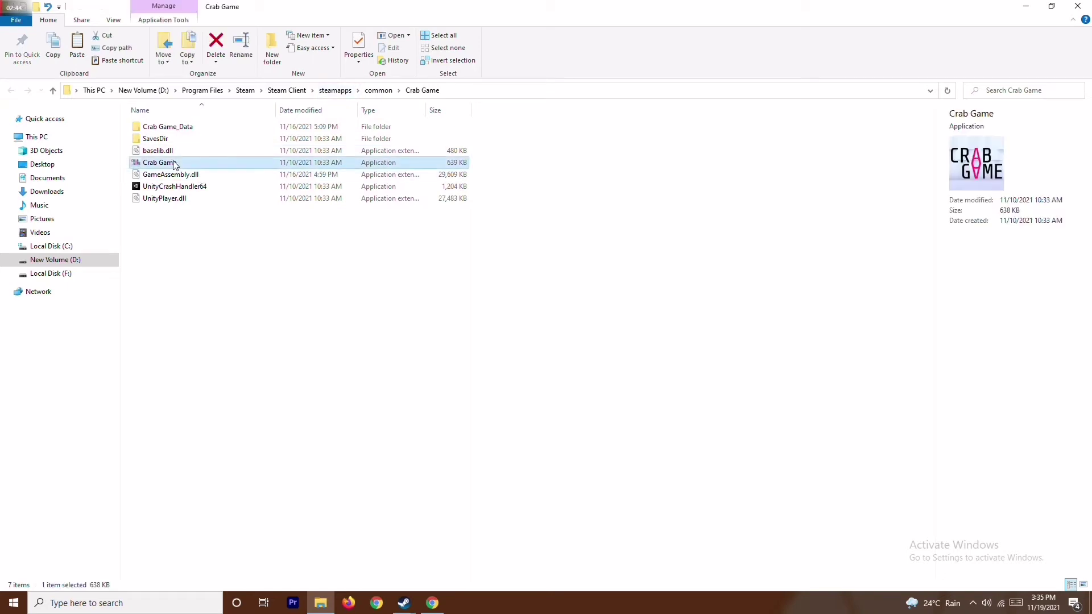
pyautogui.rightClick(174, 165)
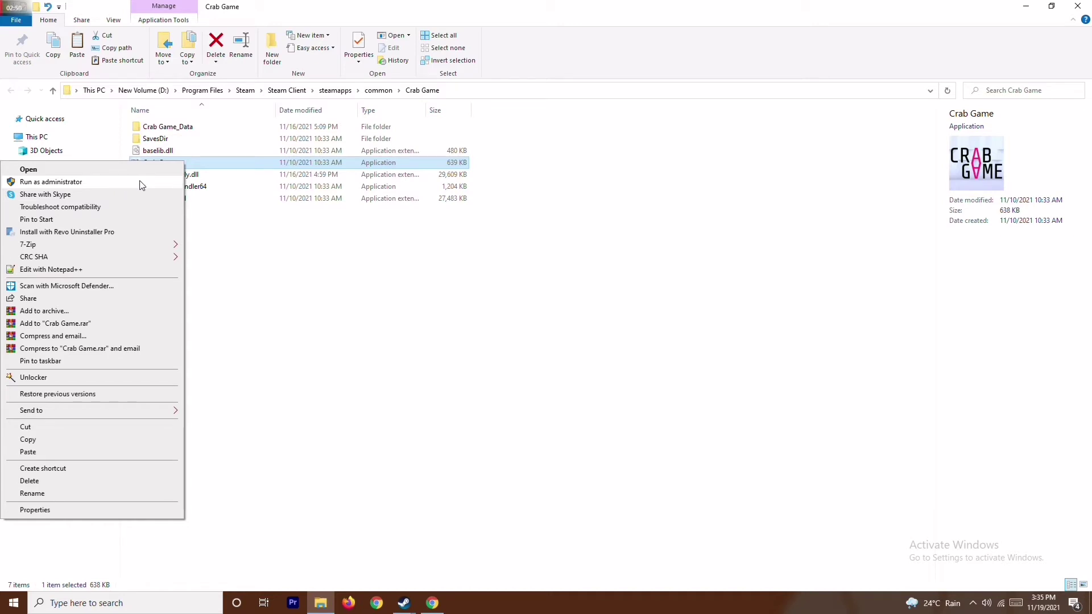
pyautogui.click(353, 276)
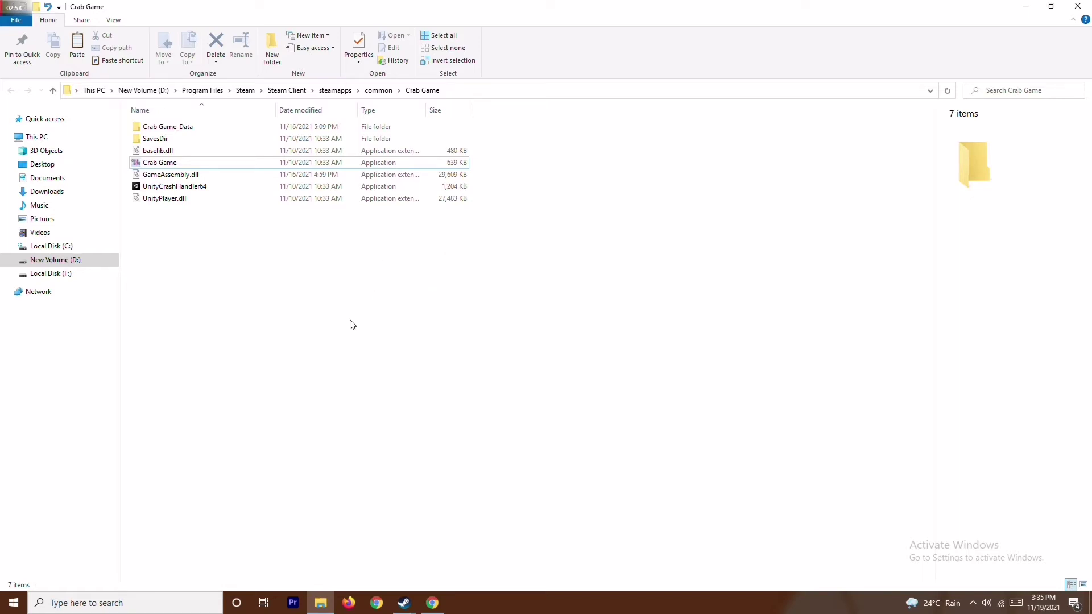
pyautogui.click(1078, 5)
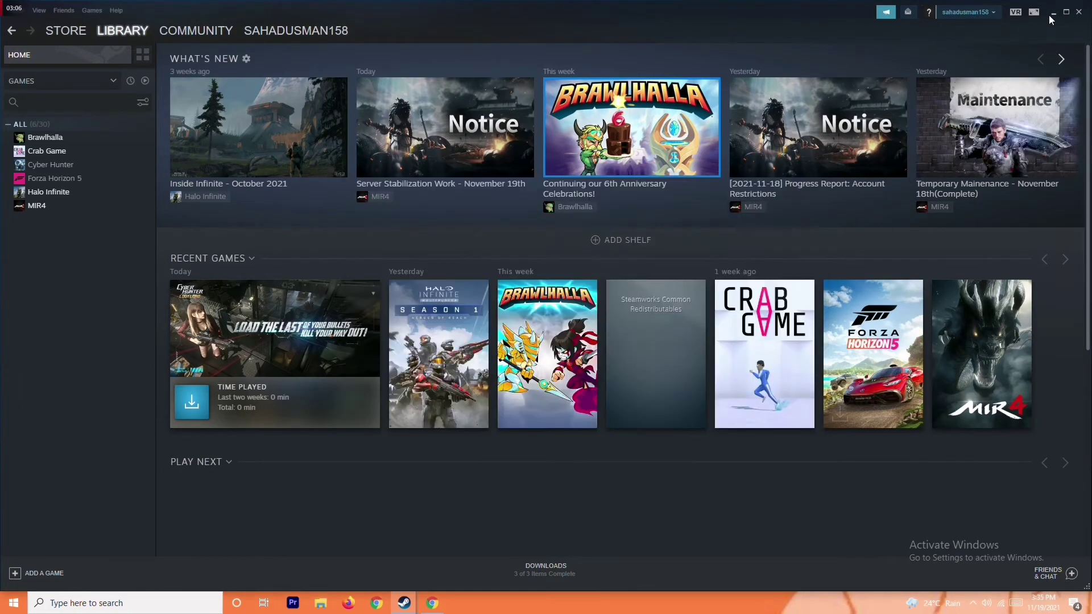
pyautogui.click(1052, 13)
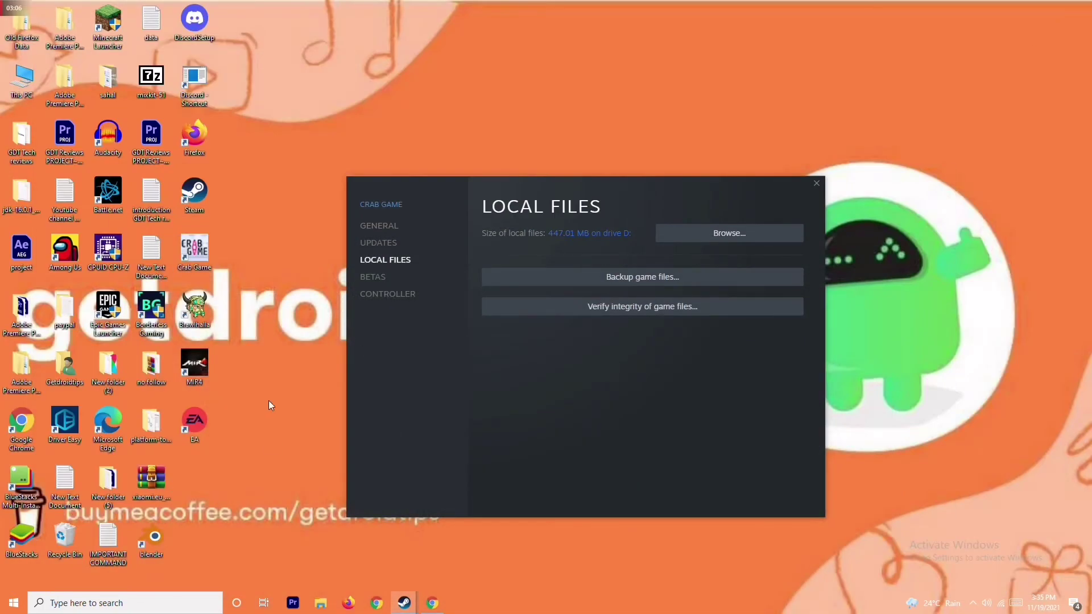
pyautogui.click(816, 185)
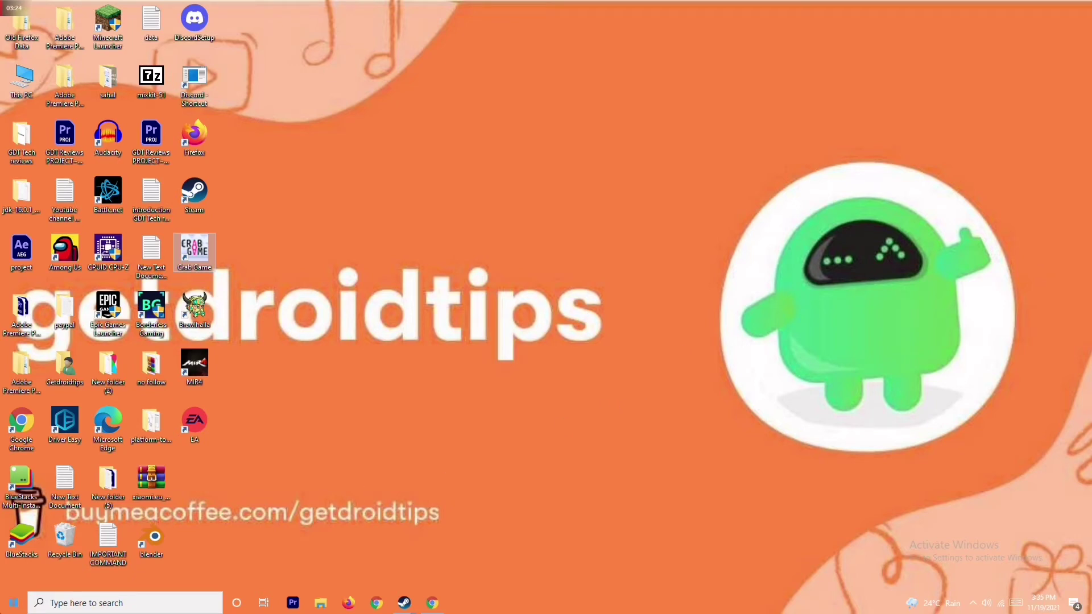
# - Turn off Windows Defender Firewall for both private and public networks and save the setting
pyautogui.click(101, 604)
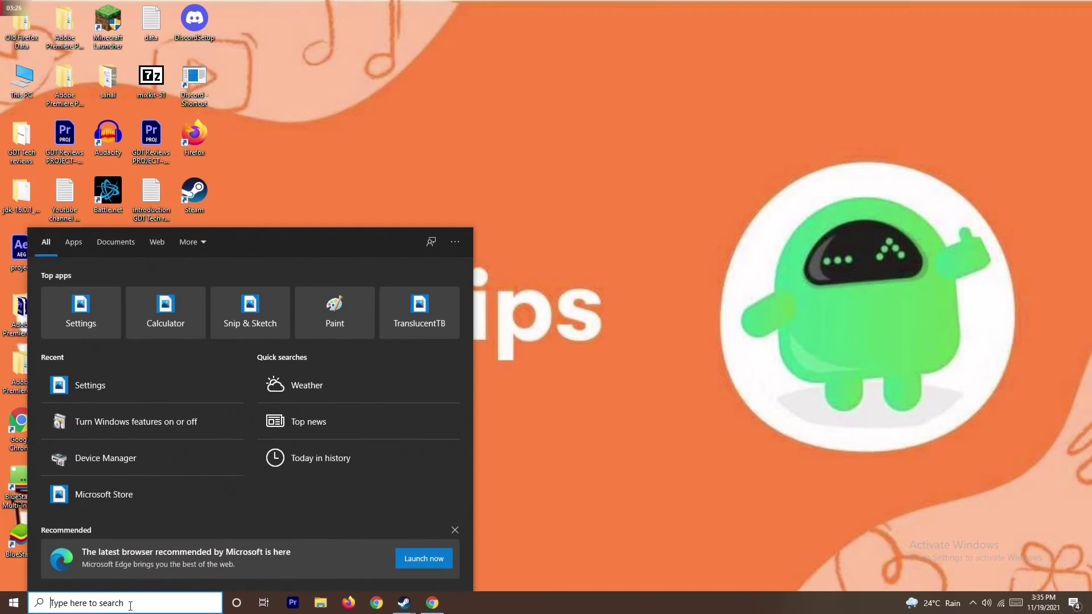
pyautogui.write('wi')
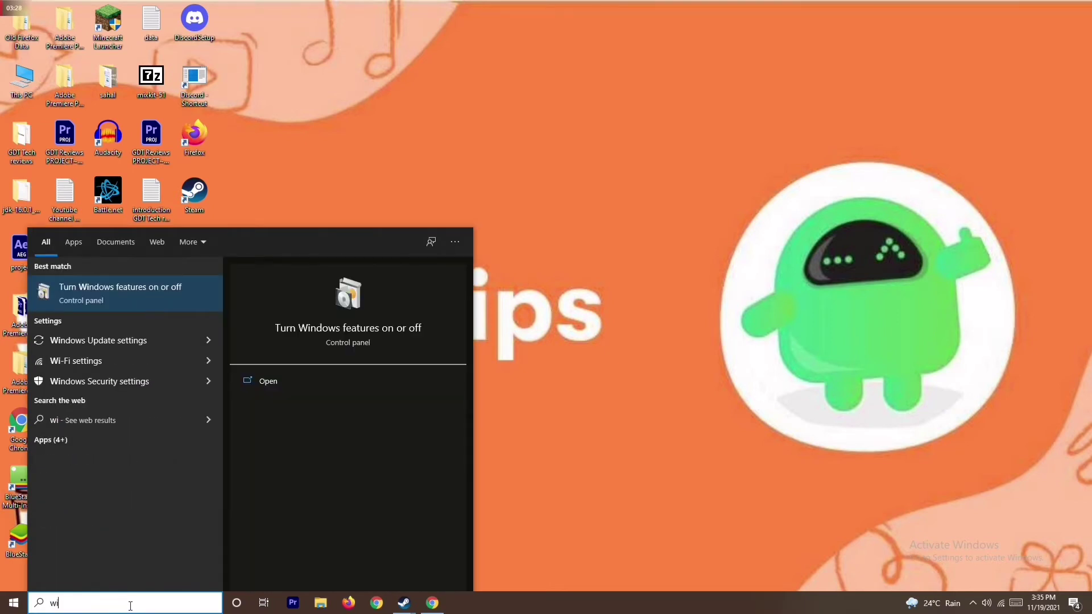
pyautogui.write('ndows')
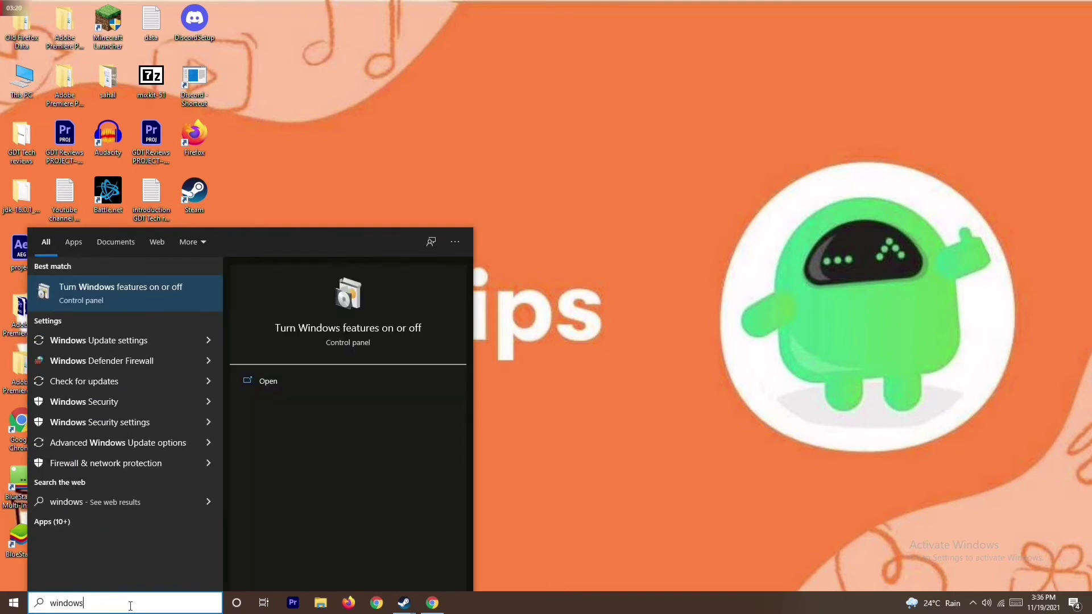
pyautogui.click(151, 363)
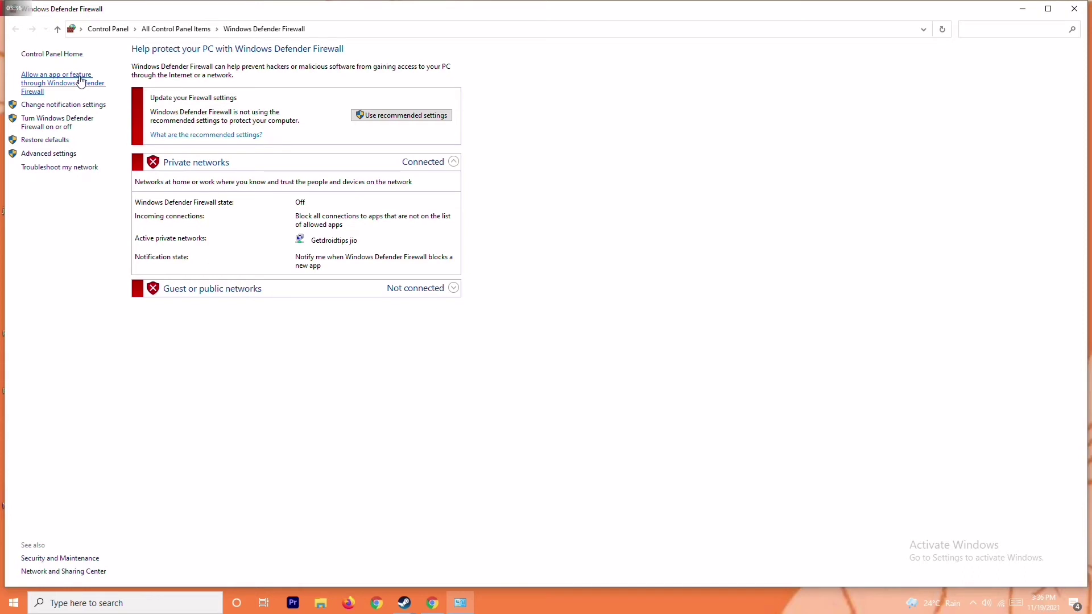
pyautogui.click(62, 124)
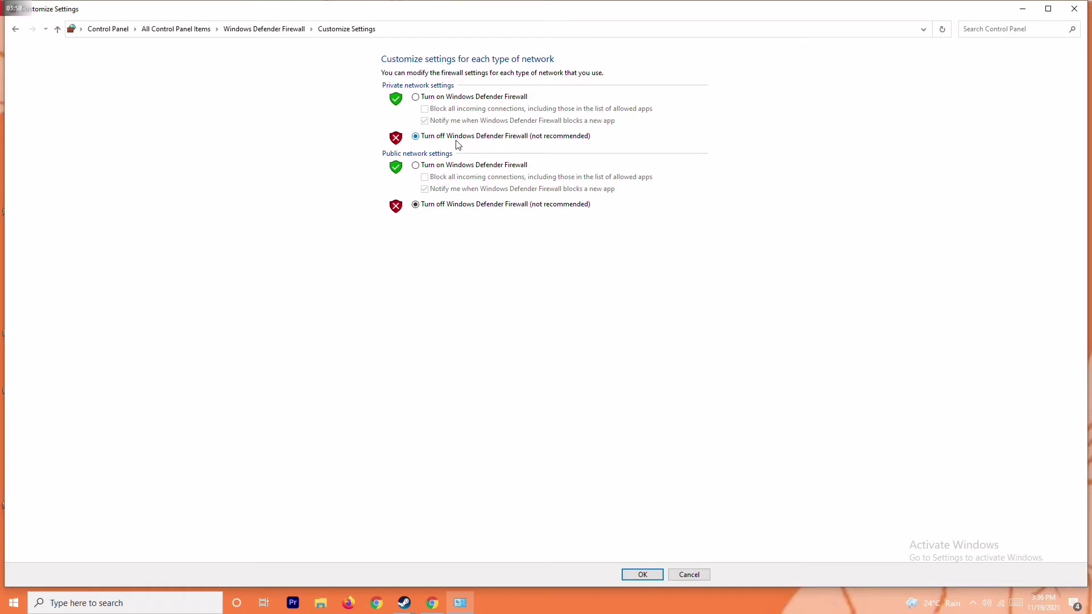
pyautogui.click(434, 97)
pyautogui.click(445, 138)
pyautogui.click(1074, 9)
pyautogui.click(14, 602)
pyautogui.click(16, 577)
# - Go to the Windows Security page under Settings > Update & Security
pyautogui.click(569, 401)
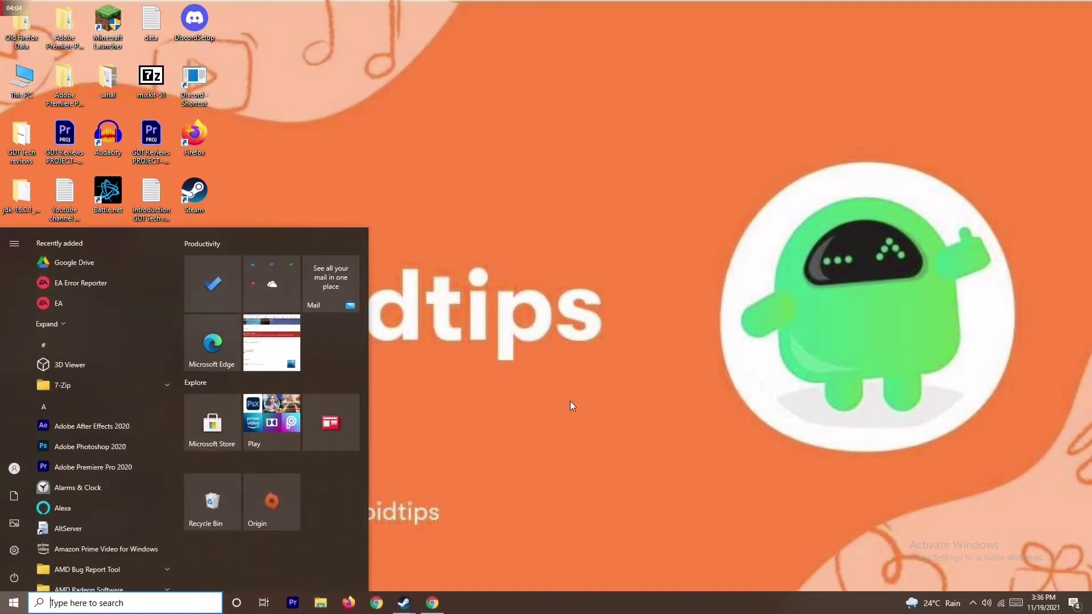
pyautogui.click(569, 401)
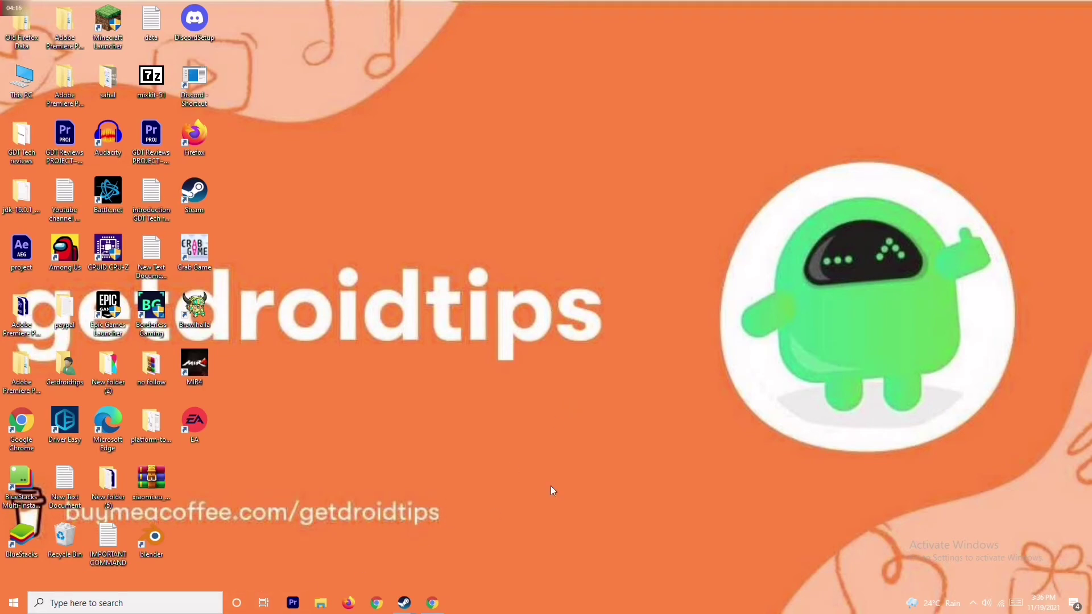
pyautogui.press('super+i')
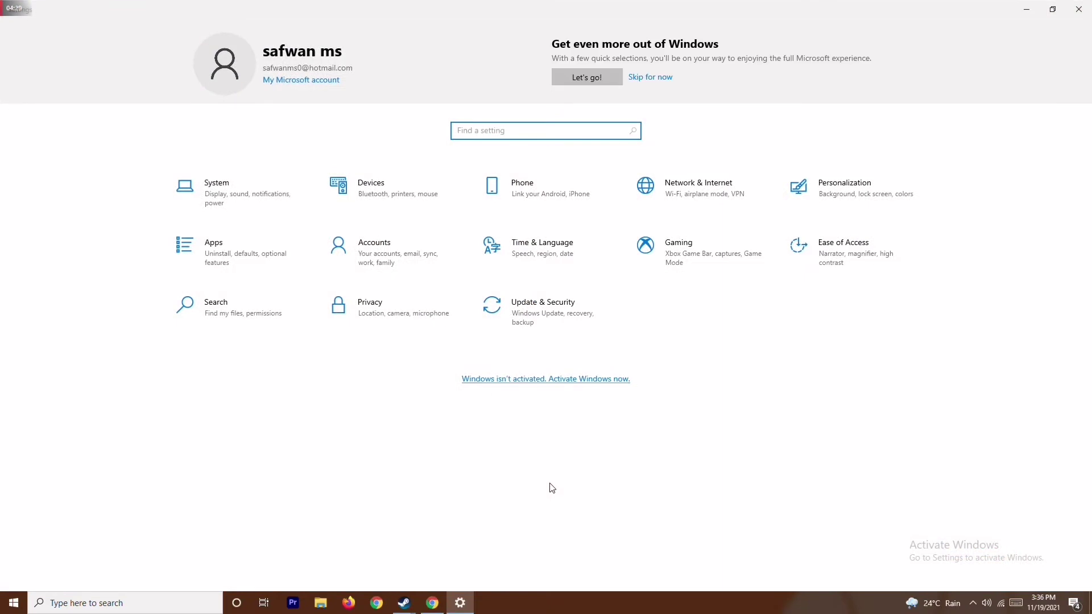
pyautogui.click(555, 305)
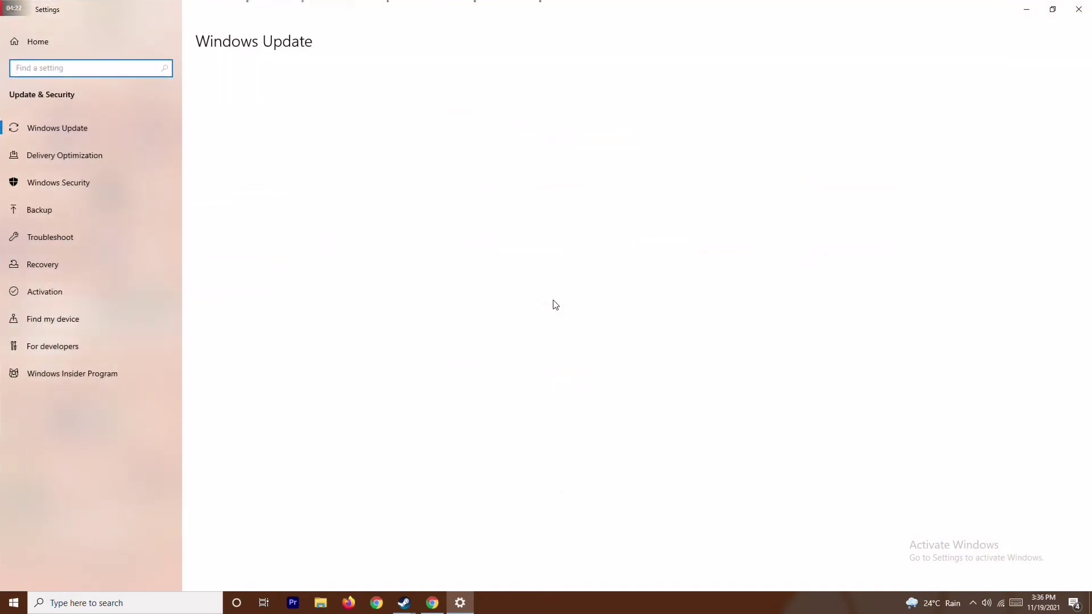
pyautogui.click(70, 184)
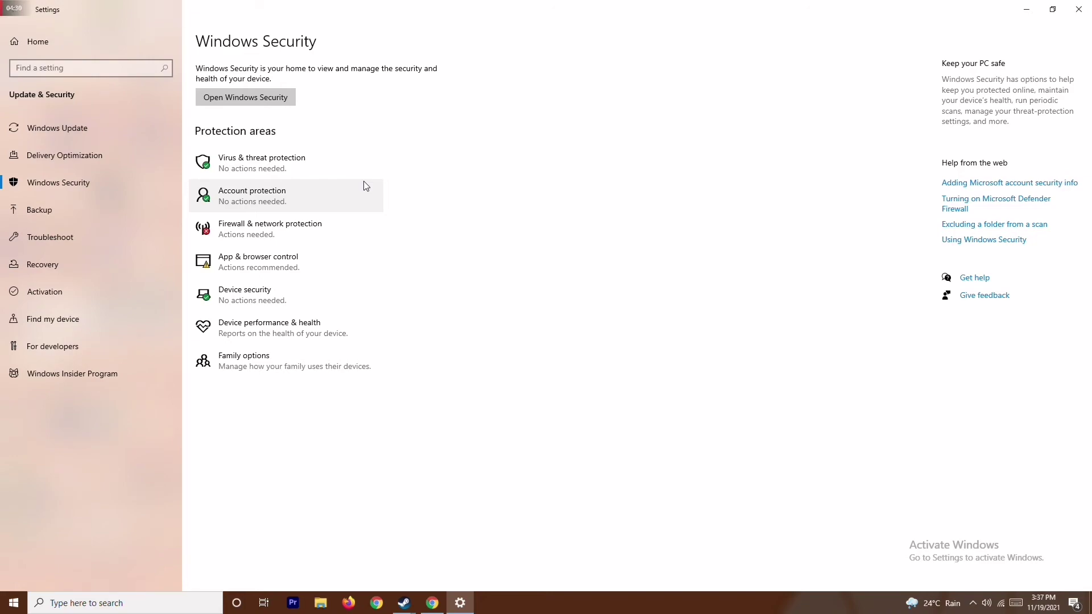
# - Switch Real-time protection off in Virus & threat protection settings and close Windows Security
pyautogui.click(330, 163)
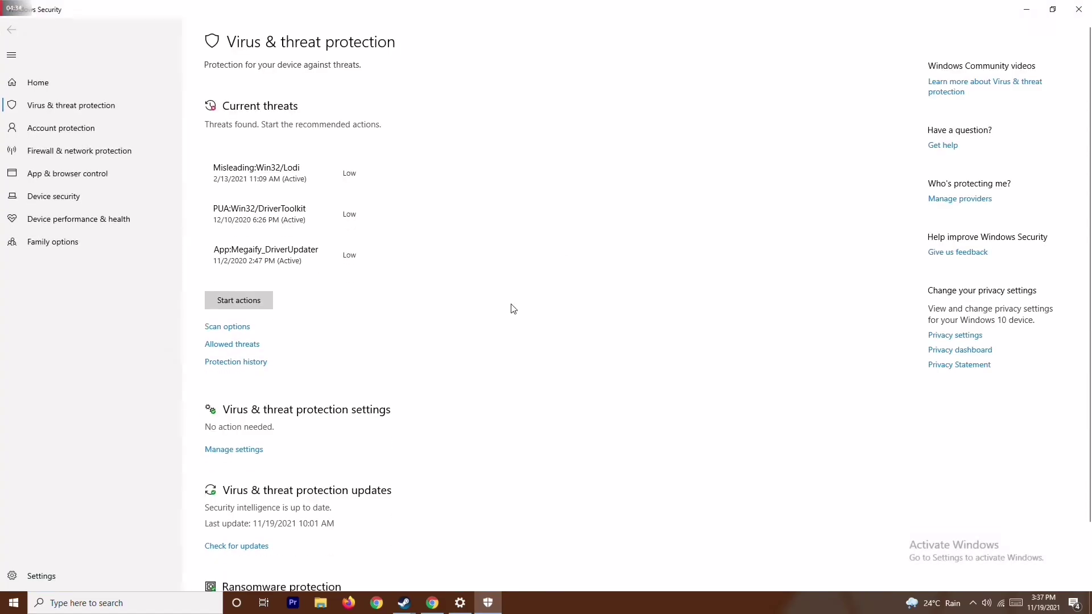
pyautogui.scroll(-1, 512, 309)
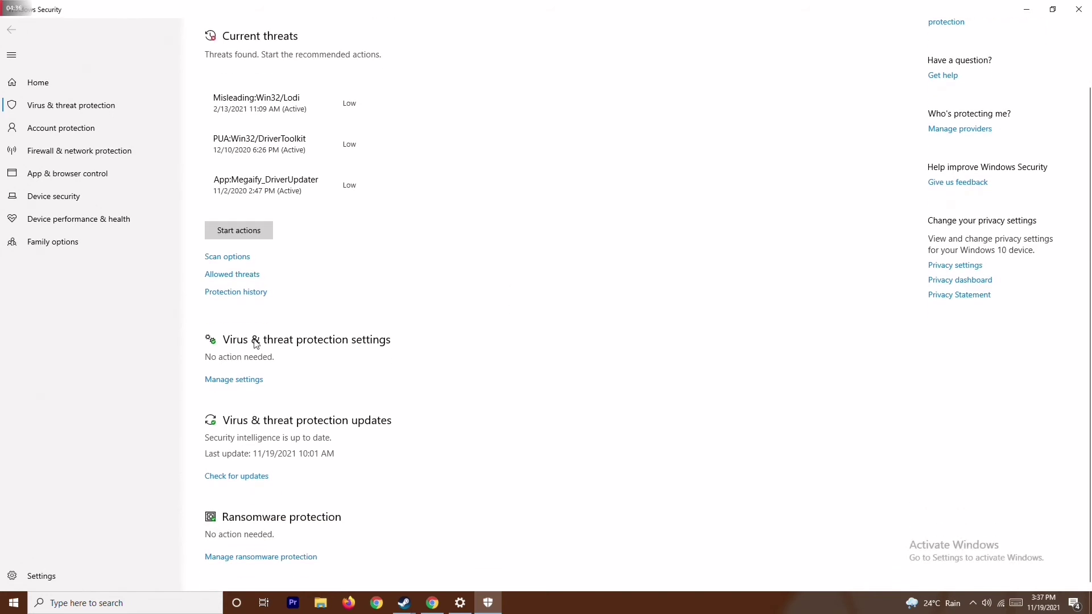
pyautogui.click(244, 385)
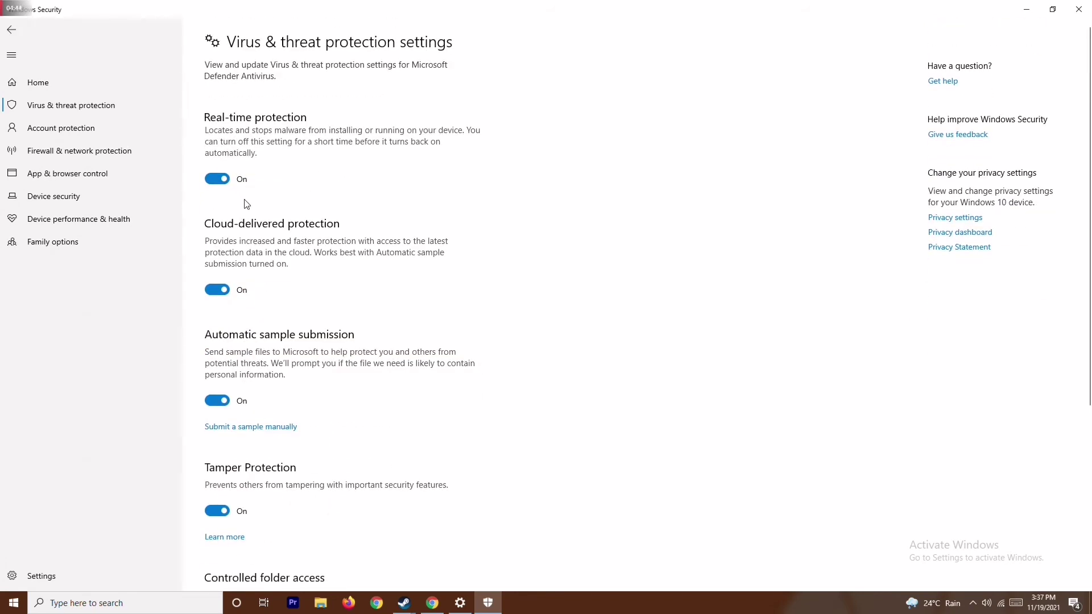
pyautogui.click(222, 179)
pyautogui.click(495, 373)
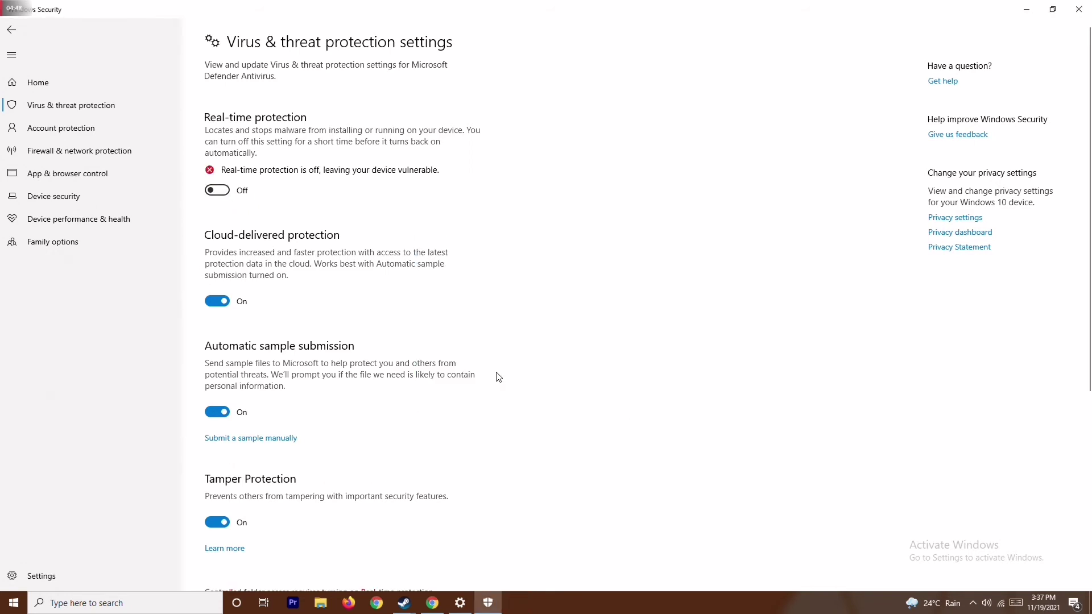
pyautogui.click(1079, 10)
pyautogui.click(1079, 10)
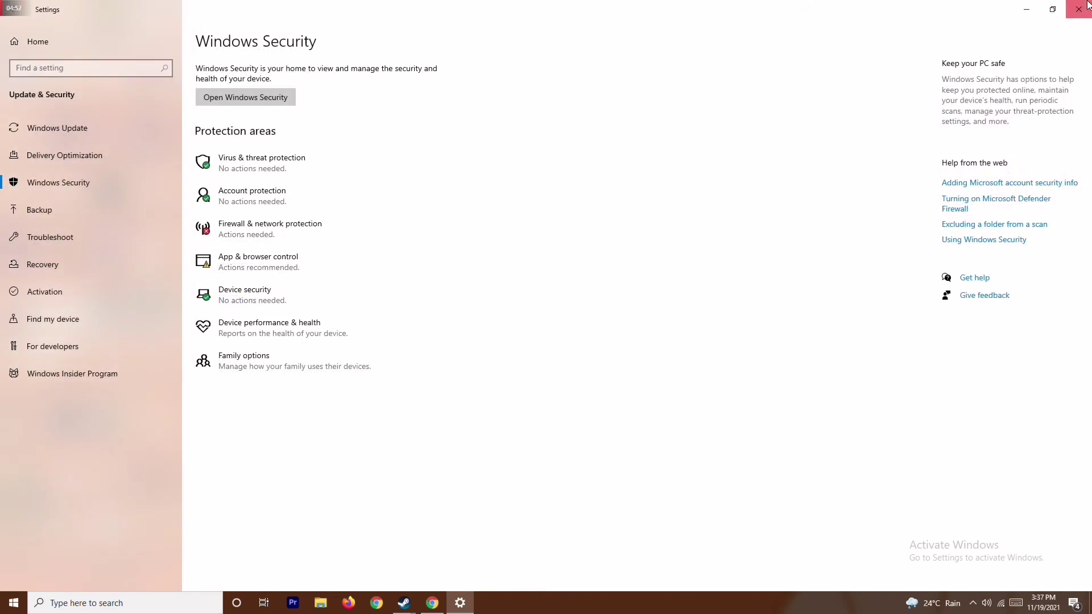
# - Refresh the desktop and dismiss the taskbar context menu
pyautogui.rightClick(439, 262)
pyautogui.click(411, 312)
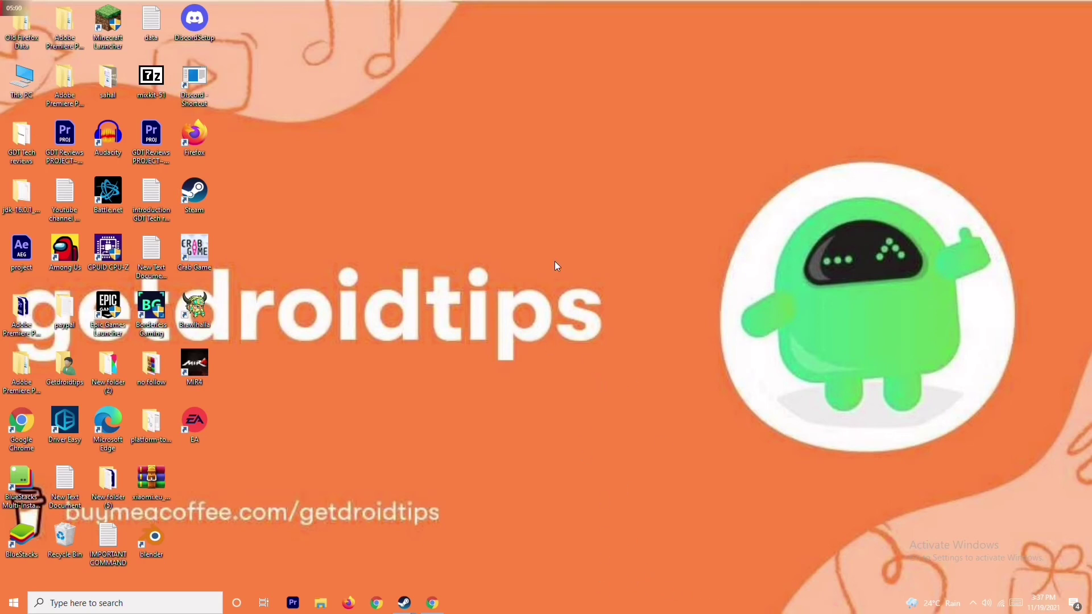
pyautogui.rightClick(717, 609)
pyautogui.click(451, 248)
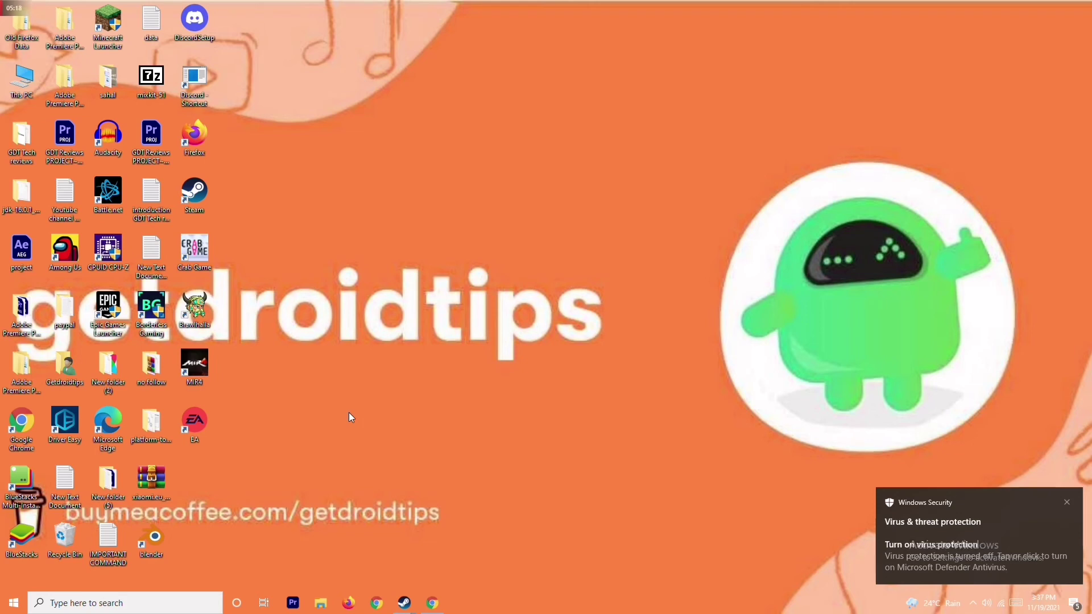
# - Bring up the Steam library and go to the Forza Horizon 5 page
pyautogui.moveTo(394, 591)
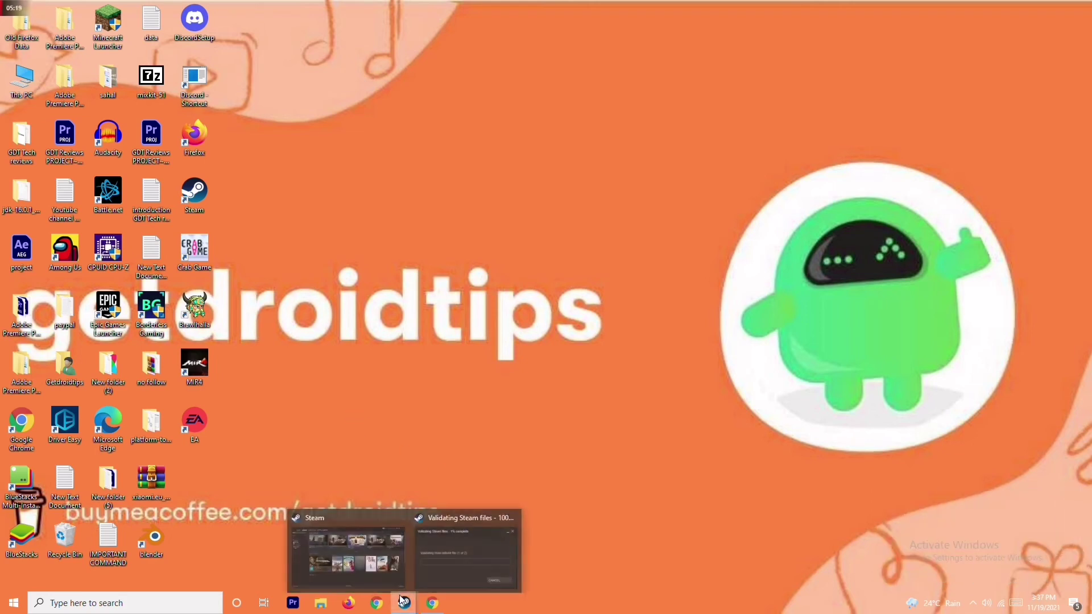
pyautogui.click(387, 549)
pyautogui.rightClick(90, 178)
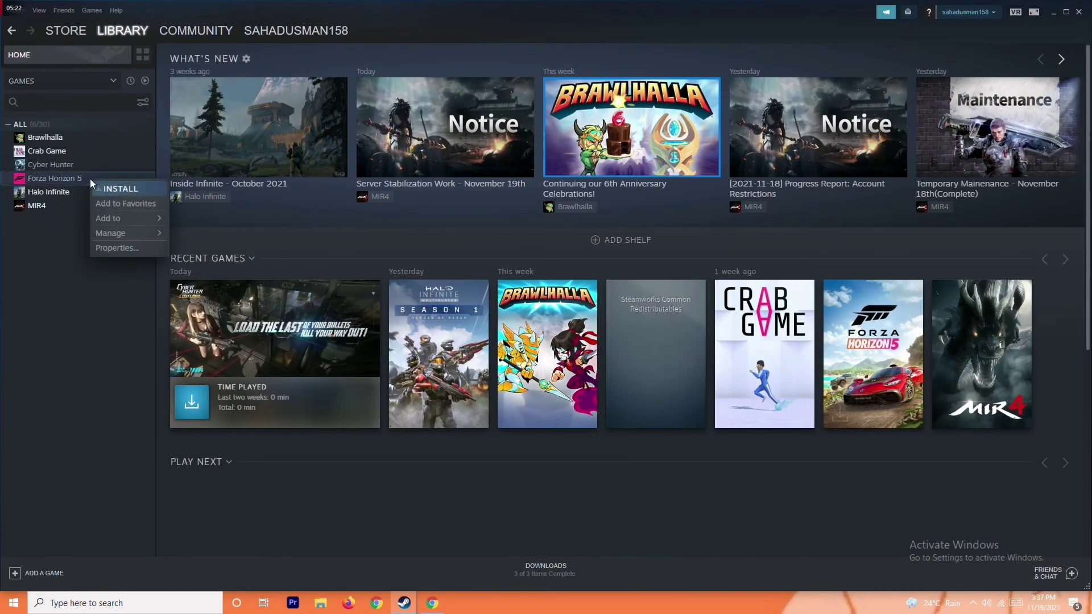
pyautogui.moveTo(120, 233)
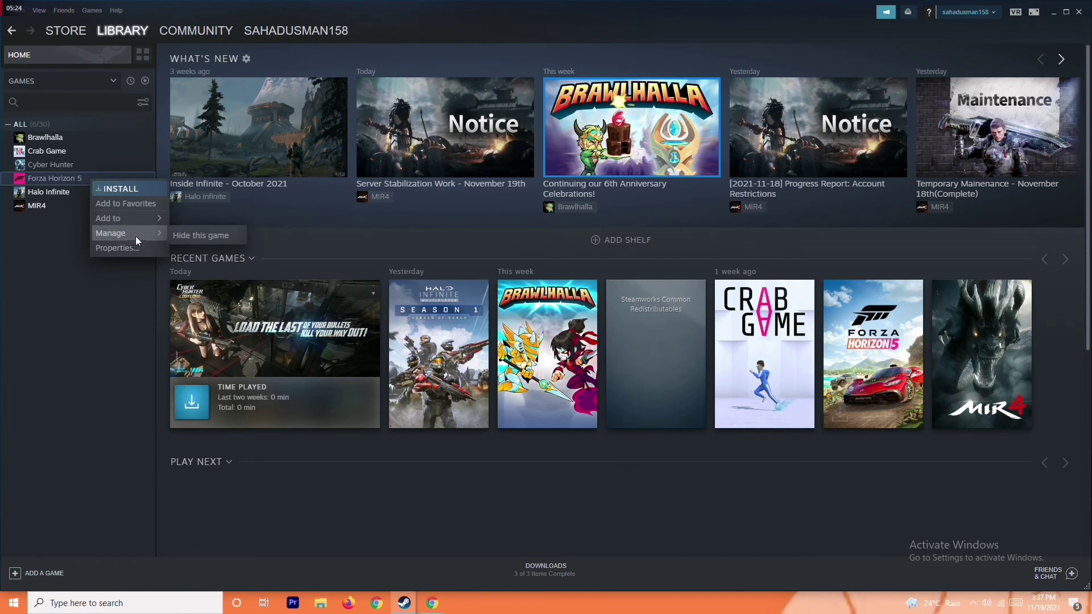
pyautogui.click(94, 271)
pyautogui.click(87, 179)
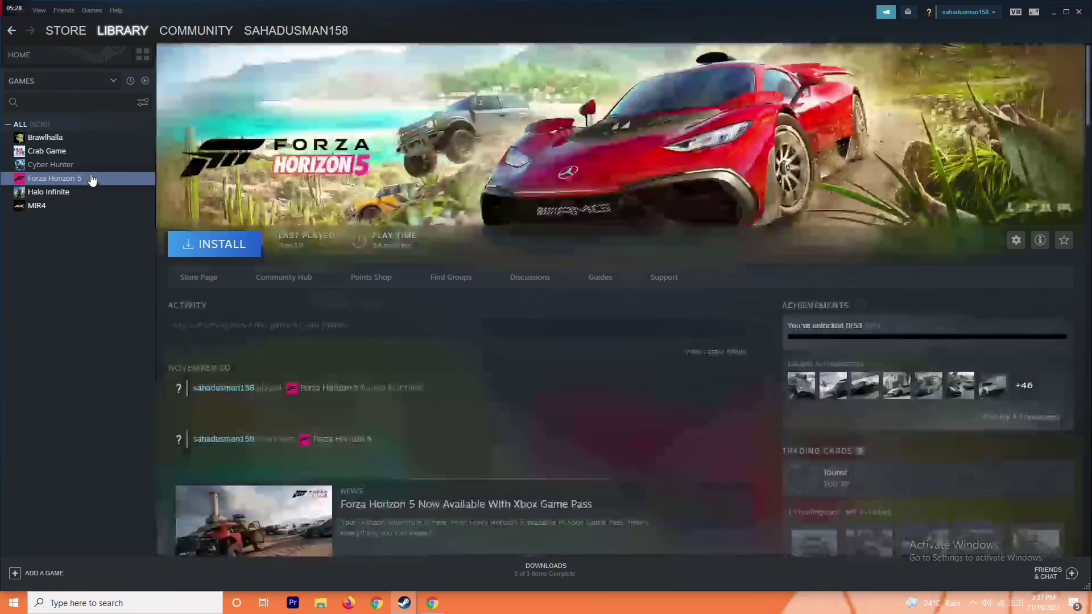
# - Switch to Crab Game's library page, launch it, and minimize Steam
pyautogui.click(84, 155)
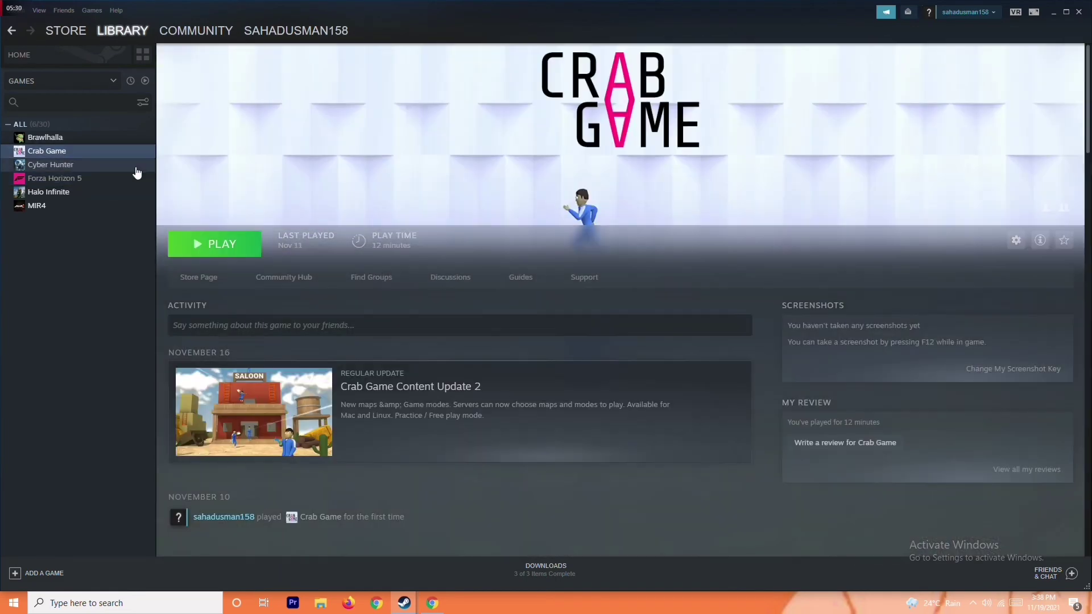
pyautogui.rightClick(97, 157)
pyautogui.moveTo(129, 209)
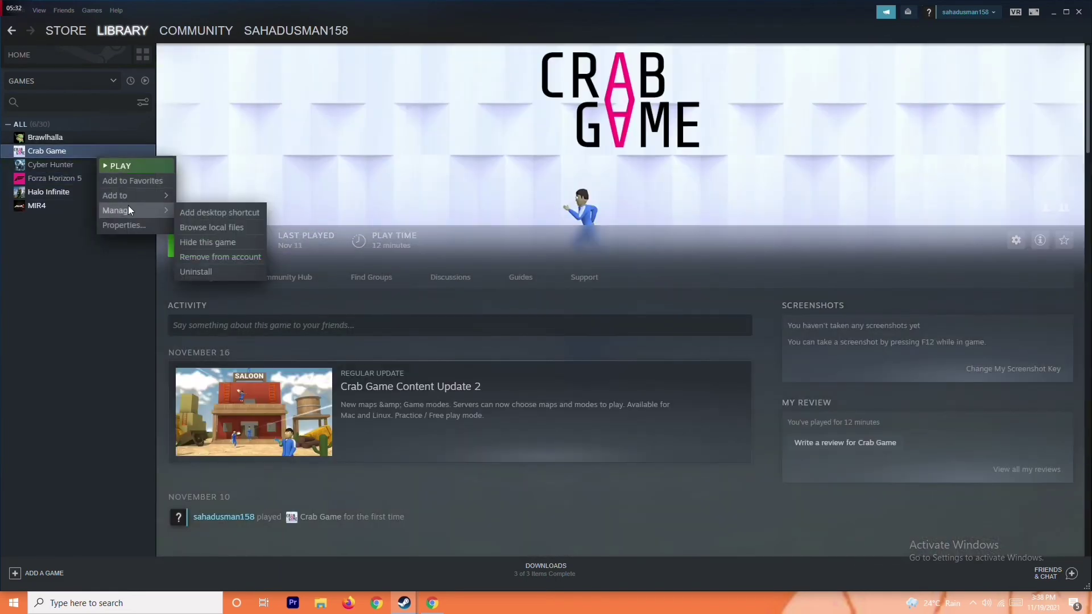
pyautogui.click(84, 321)
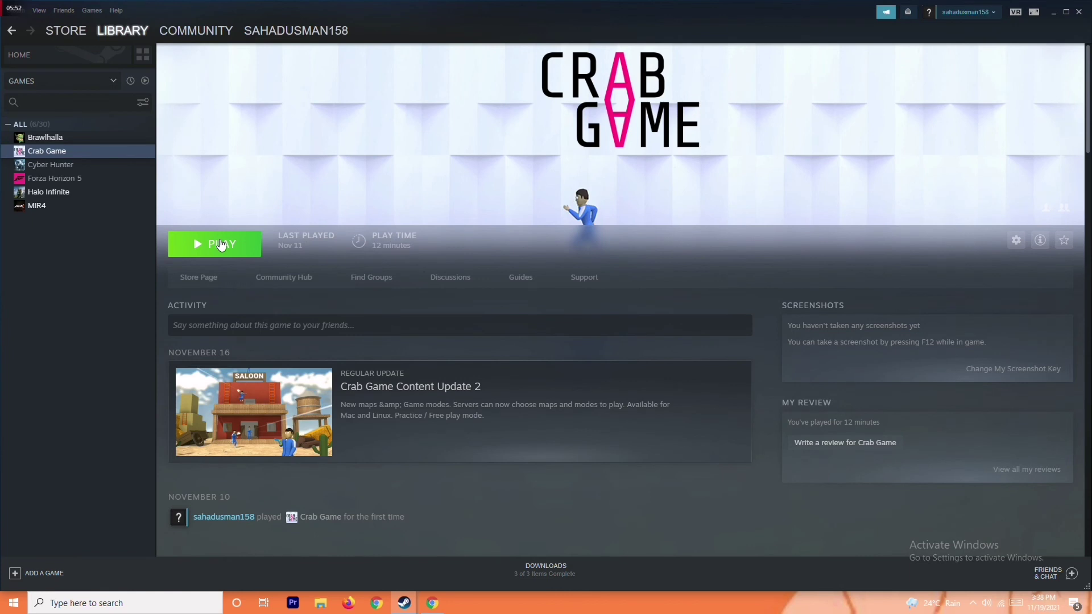
pyautogui.click(1051, 14)
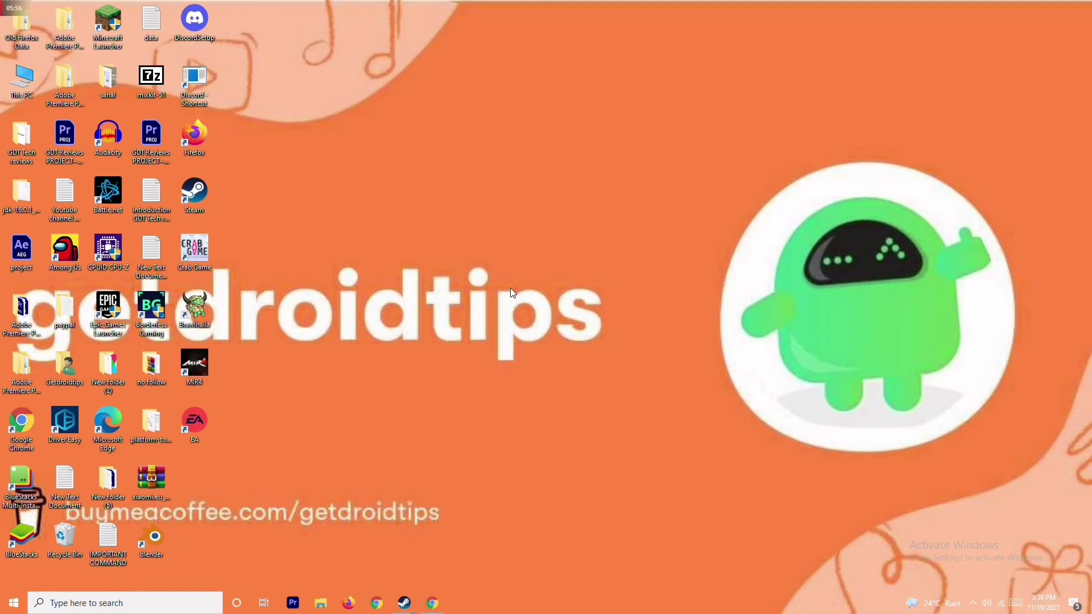